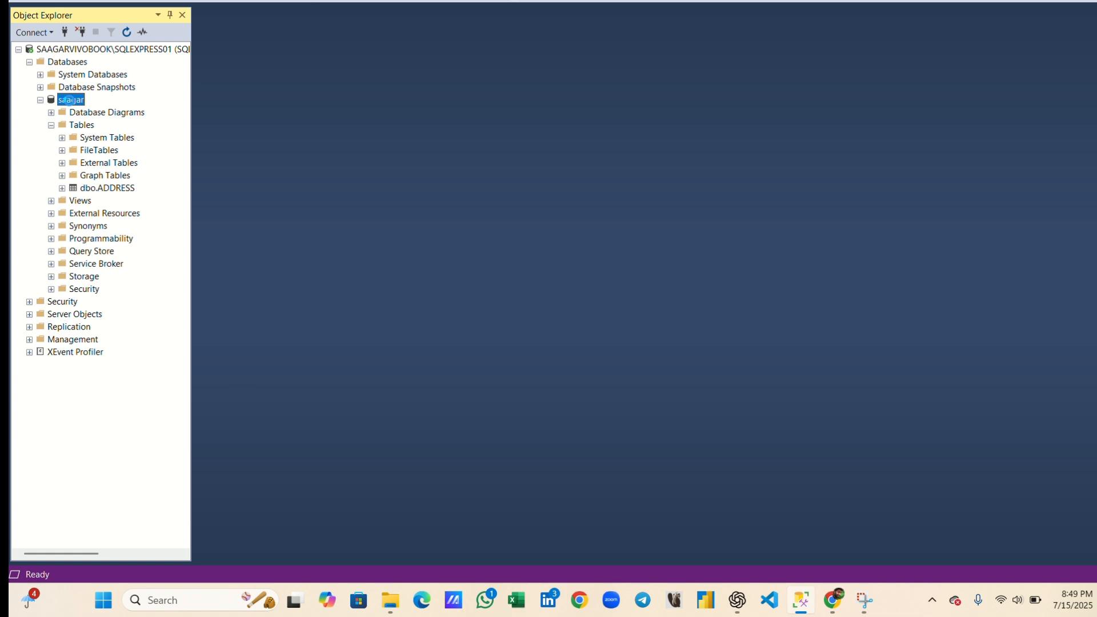
Start the Import Data wizard for the selected database and set the data source to Flat File Source.
{"action": "mouse_move", "coordinate": [139, 163]}
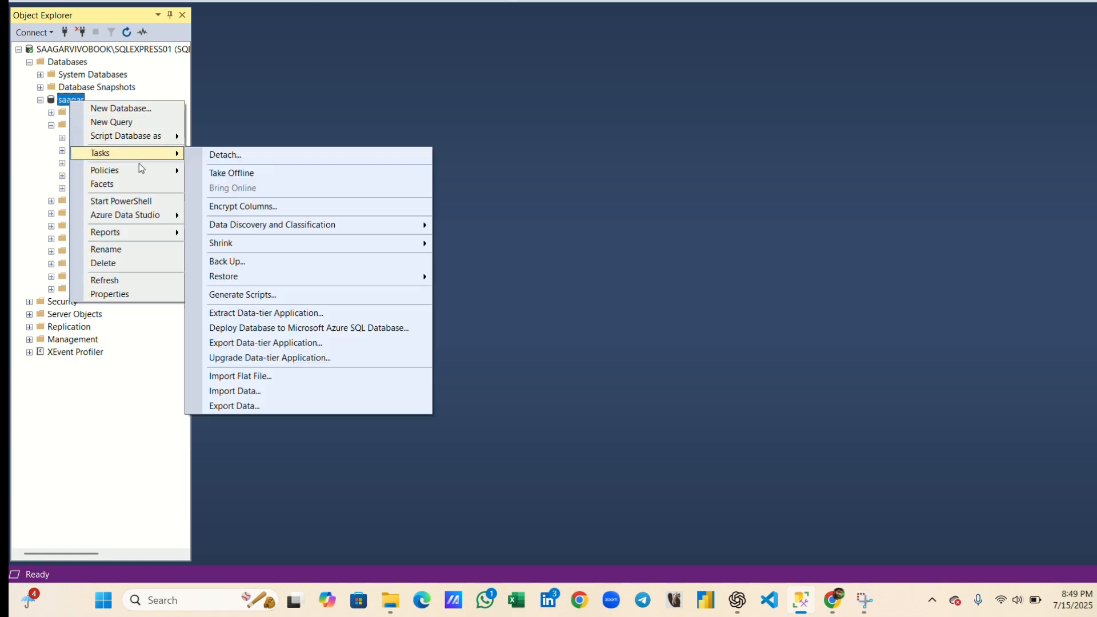
{"action": "left_click", "coordinate": [222, 390]}
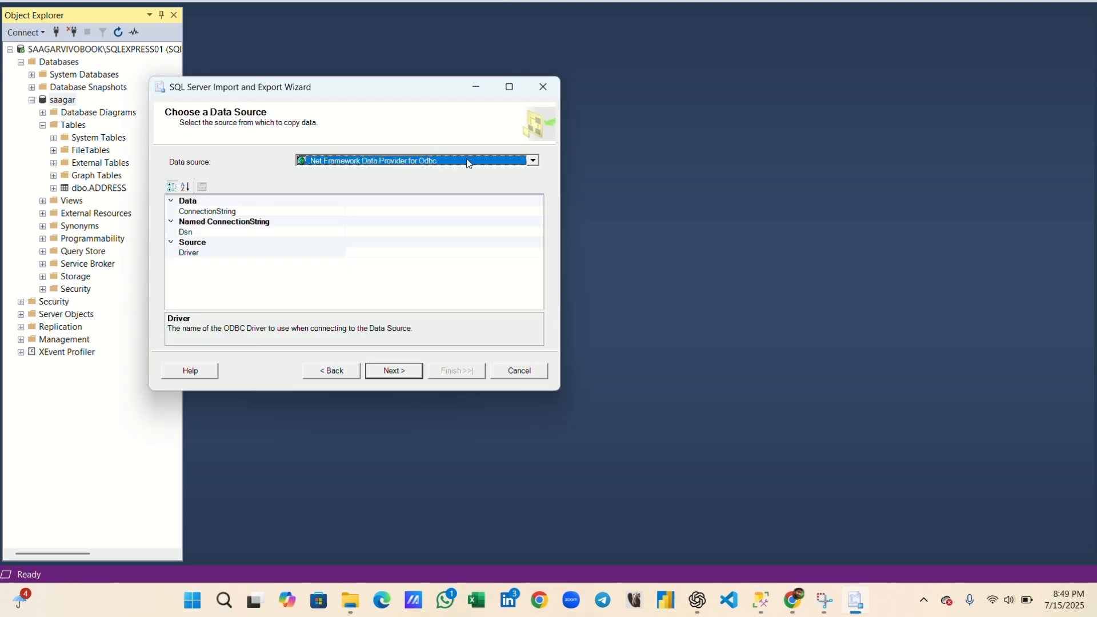
{"action": "left_click", "coordinate": [529, 165]}
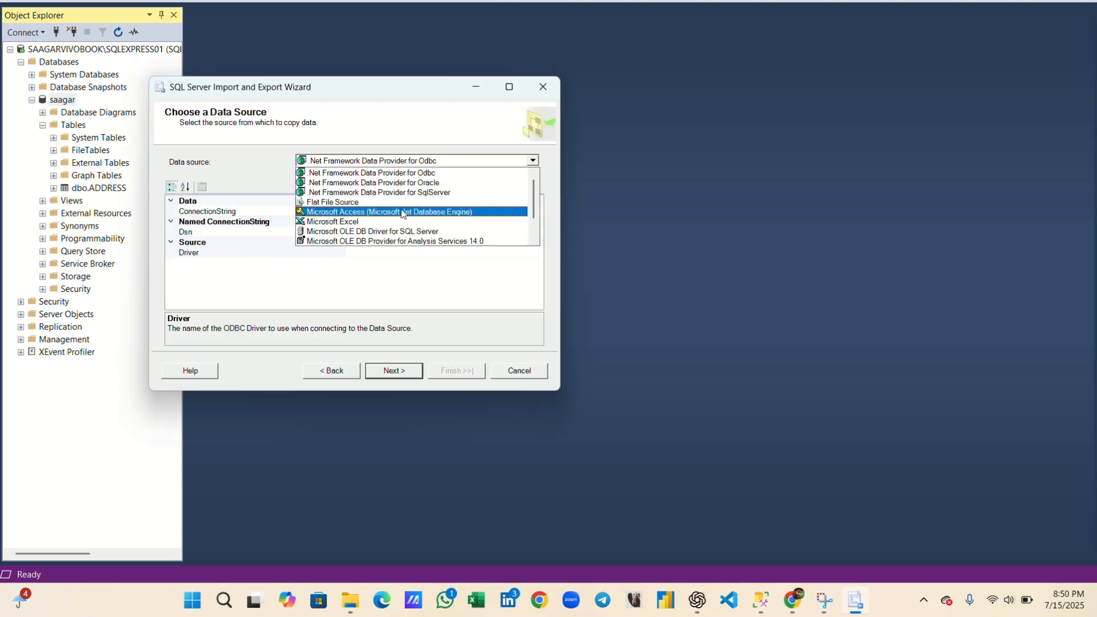
{"action": "left_click", "coordinate": [390, 209]}
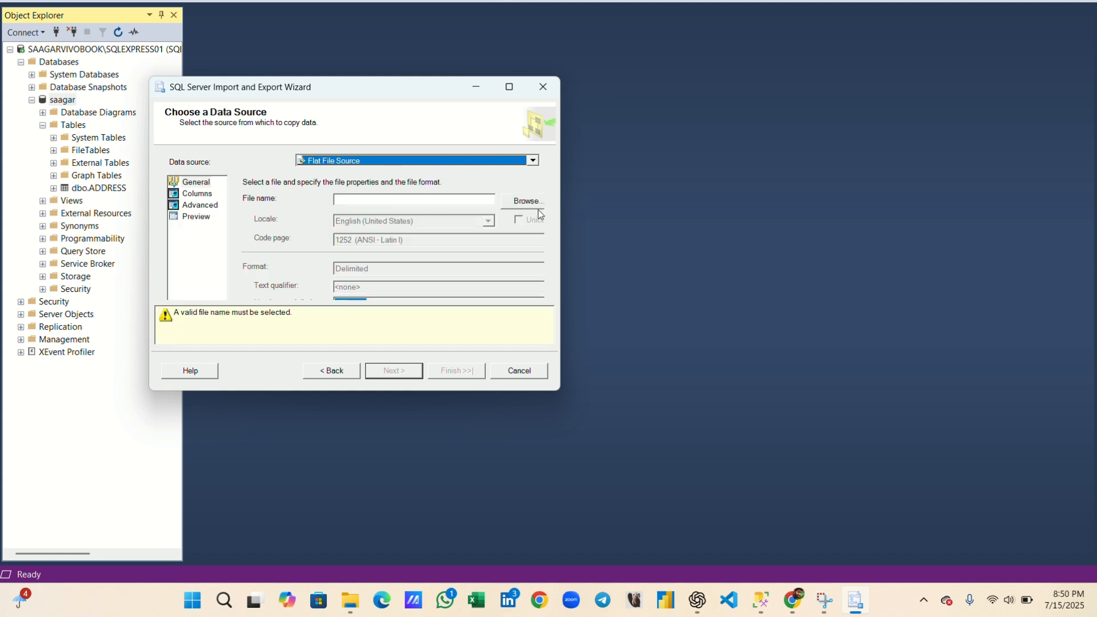
Browse for the source file in D:\excel, filter to CSV files, and select employee_details.csv.
{"action": "left_click", "coordinate": [526, 207]}
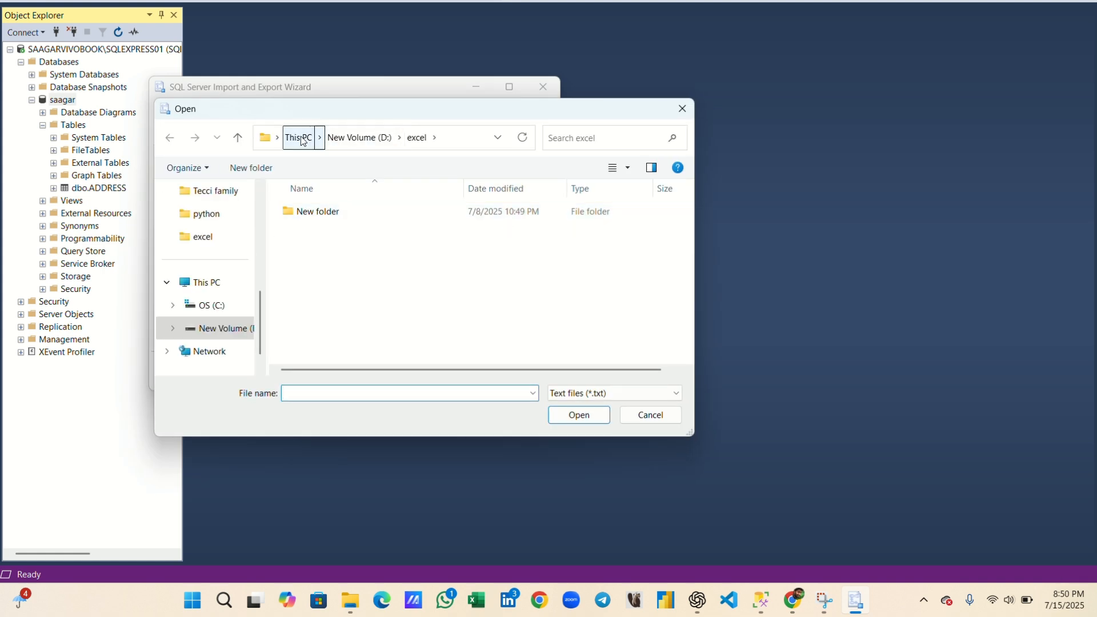
{"action": "left_click", "coordinate": [557, 394]}
{"action": "left_click", "coordinate": [557, 420]}
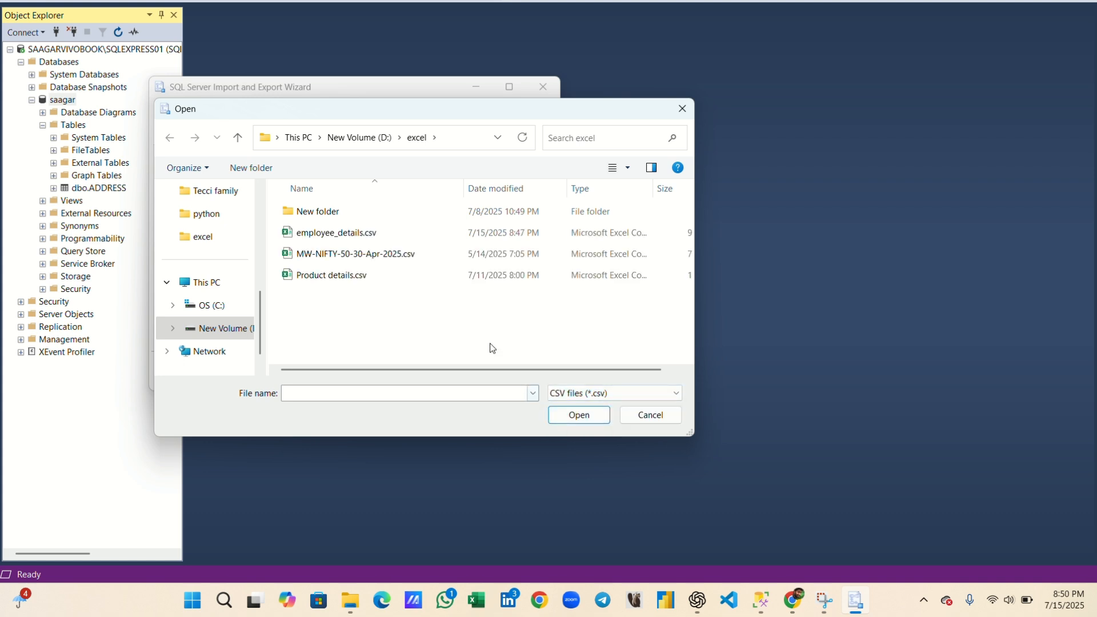
{"action": "left_click", "coordinate": [323, 235]}
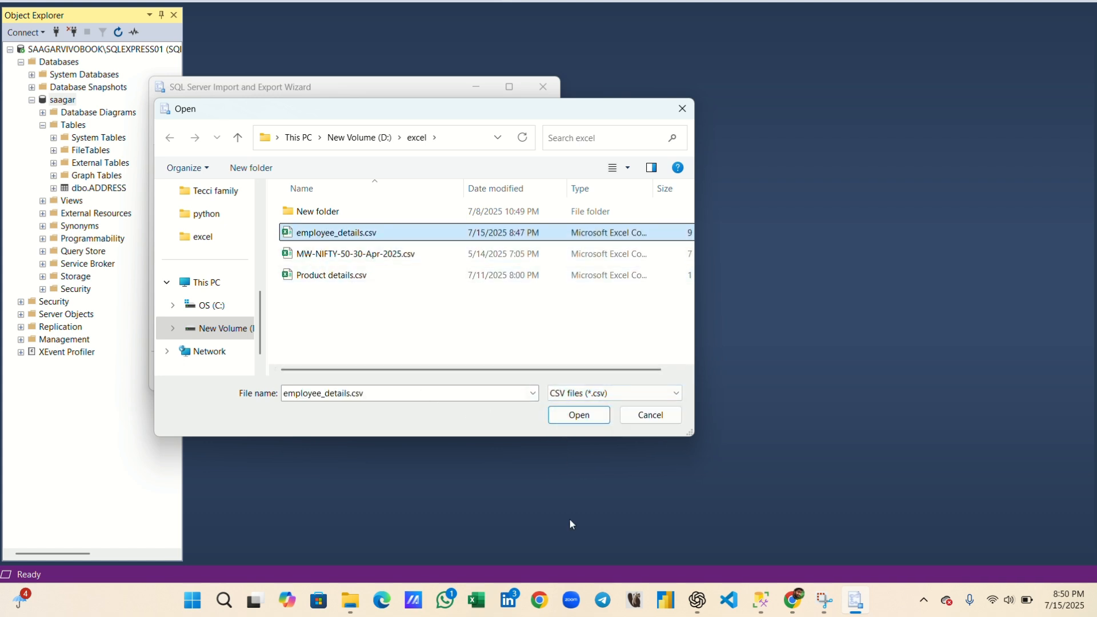
Switch to File Explorer, open employee_details.csv in Excel, and autofit the widths of all data columns.
{"action": "left_click", "coordinate": [351, 600]}
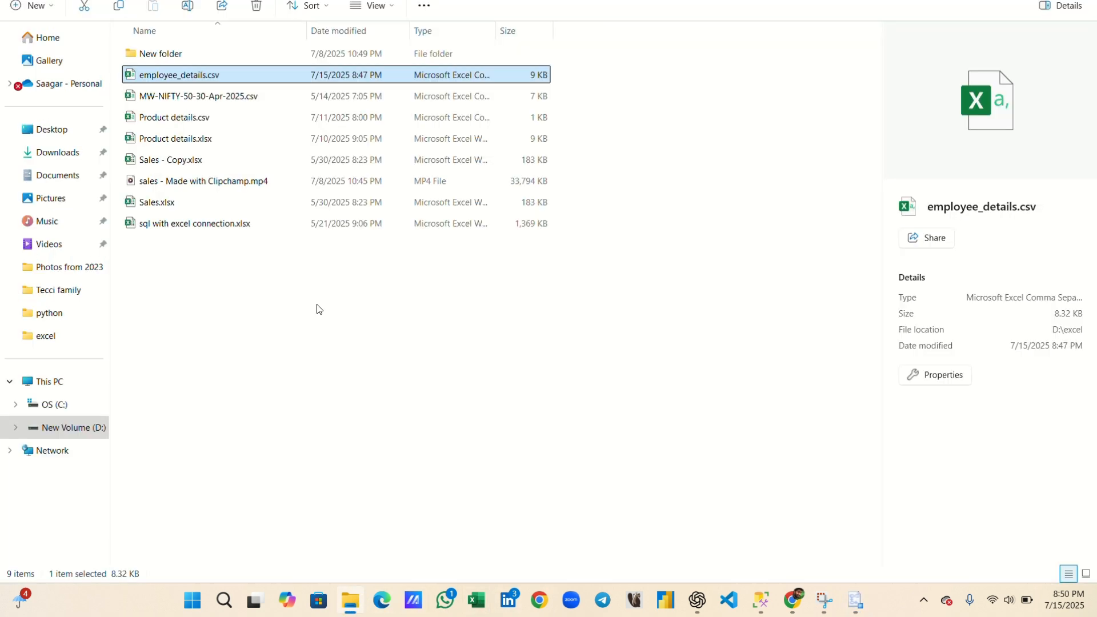
{"action": "double_click", "coordinate": [170, 77]}
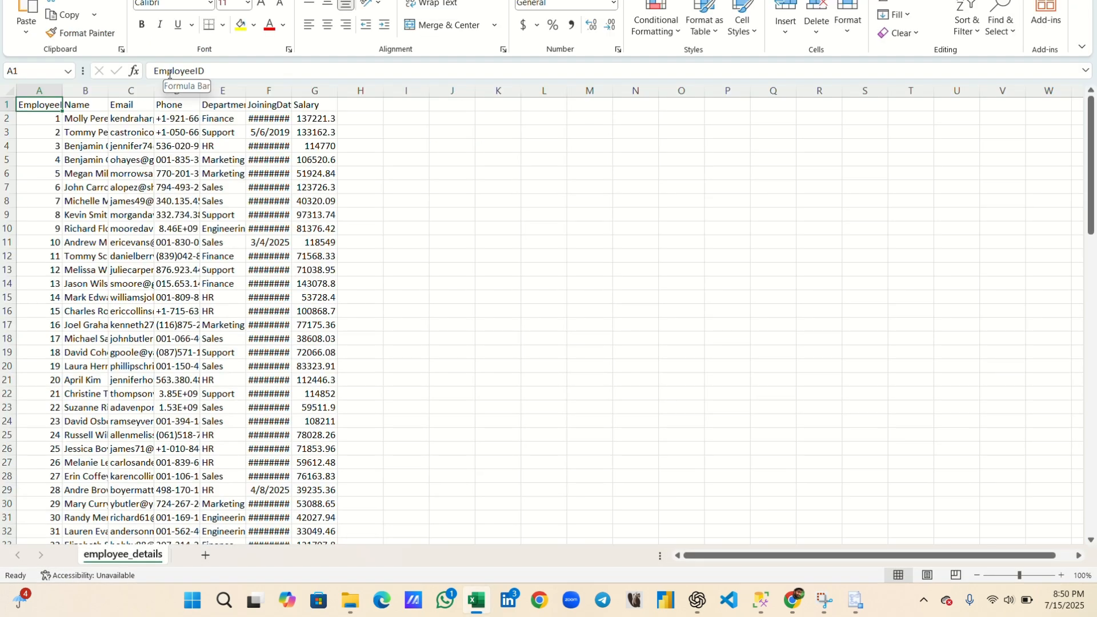
{"action": "key", "text": "ctrl+shift+End"}
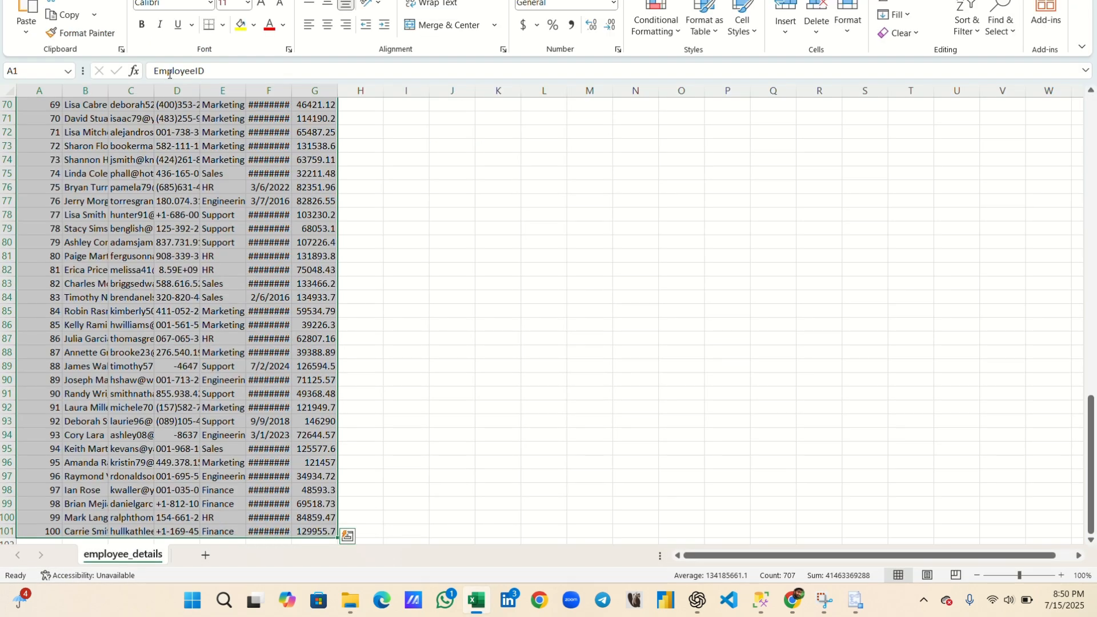
{"action": "key", "text": "alt+h"}
{"action": "key", "text": "o"}
{"action": "key", "text": "i"}
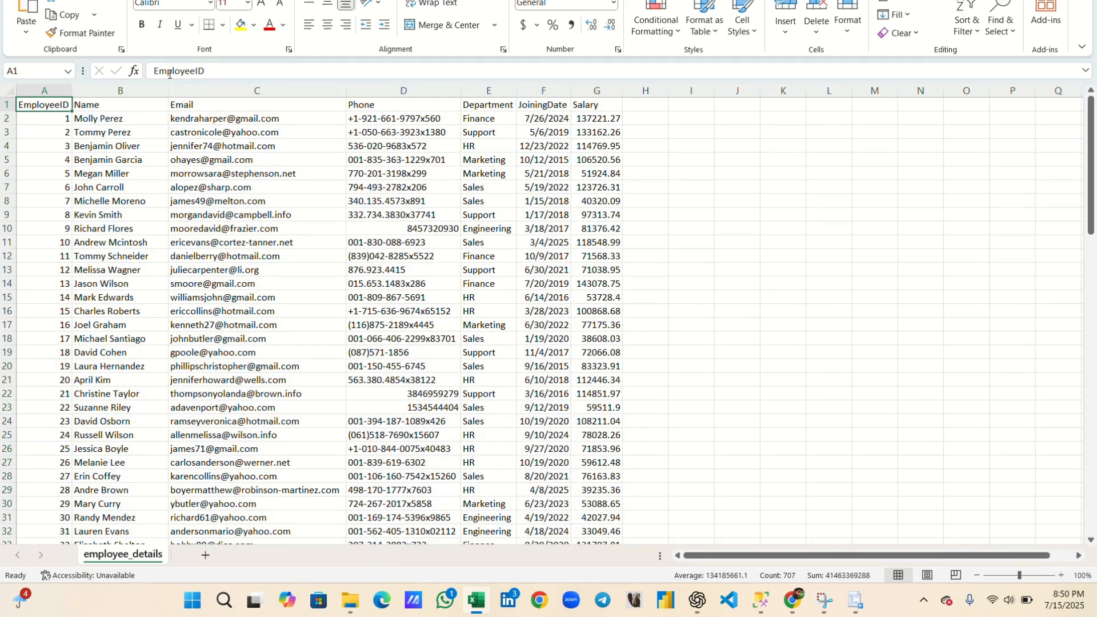
Examine the column headers and first data row of the employee sheet, and close the workbook without saving.
{"action": "key", "text": "Down"}
{"action": "key", "text": "ctrl+shift+Down"}
{"action": "key", "text": "Up"}
{"action": "key", "text": "Right"}
{"action": "key", "text": "Right"}
{"action": "key", "text": "Right"}
{"action": "key", "text": "Right"}
{"action": "key", "text": "Right"}
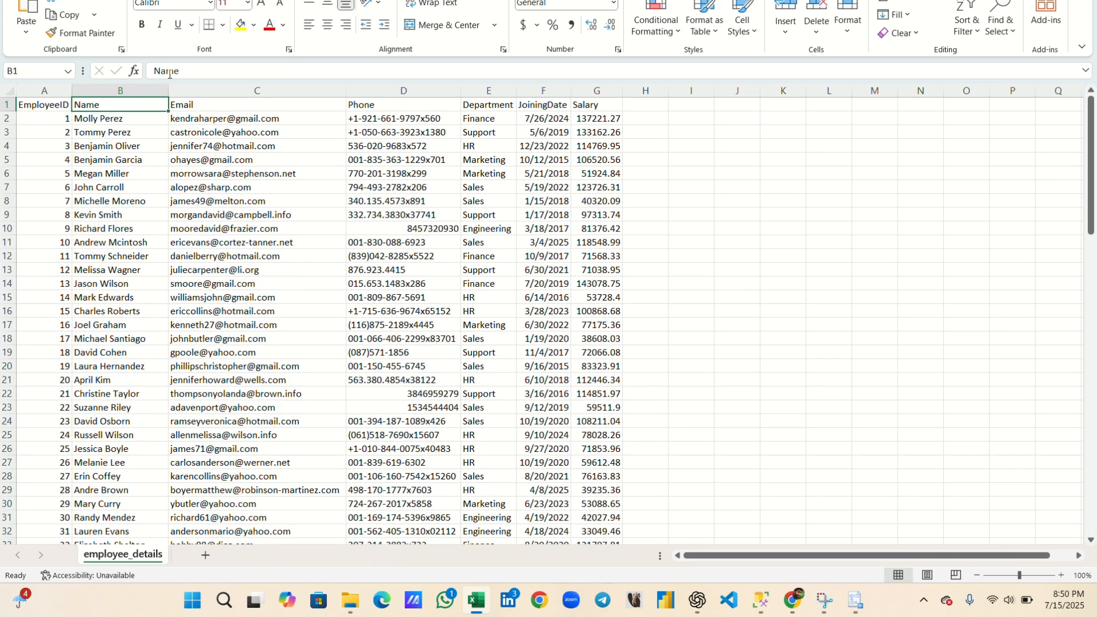
{"action": "key", "text": "Left"}
{"action": "key", "text": "Left"}
{"action": "key", "text": "Left"}
{"action": "key", "text": "Left"}
{"action": "key", "text": "Down"}
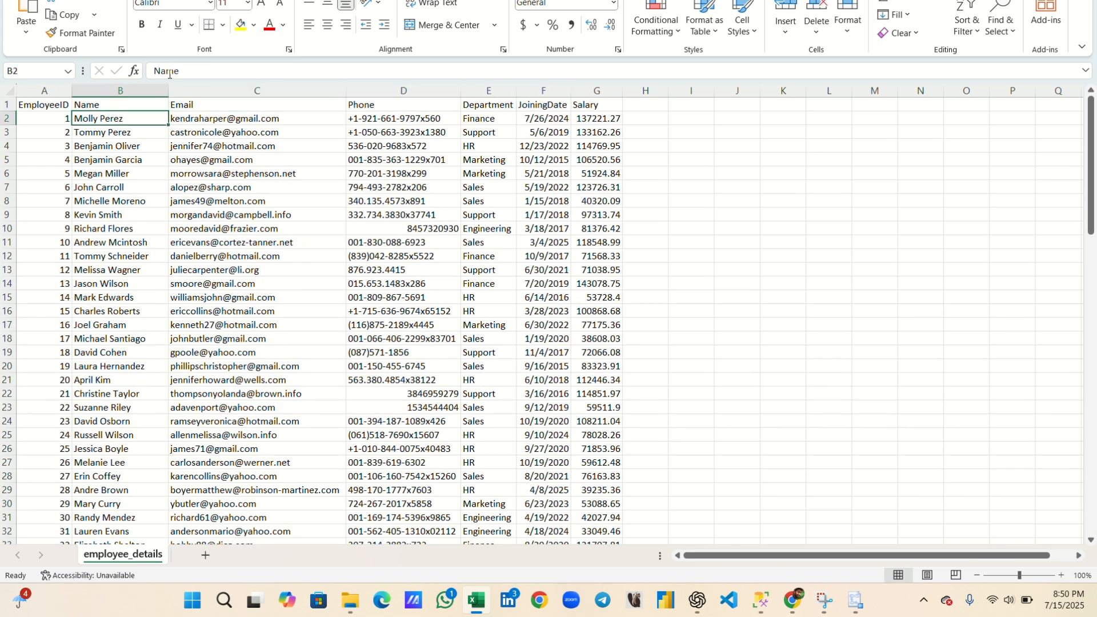
{"action": "key", "text": "Right"}
{"action": "key", "text": "Right"}
{"action": "key", "text": "Right"}
{"action": "key", "text": "Right"}
{"action": "key", "text": "Right"}
{"action": "key", "text": "Up"}
{"action": "key", "text": "alt+F4"}
{"action": "left_click", "coordinate": [583, 364]}
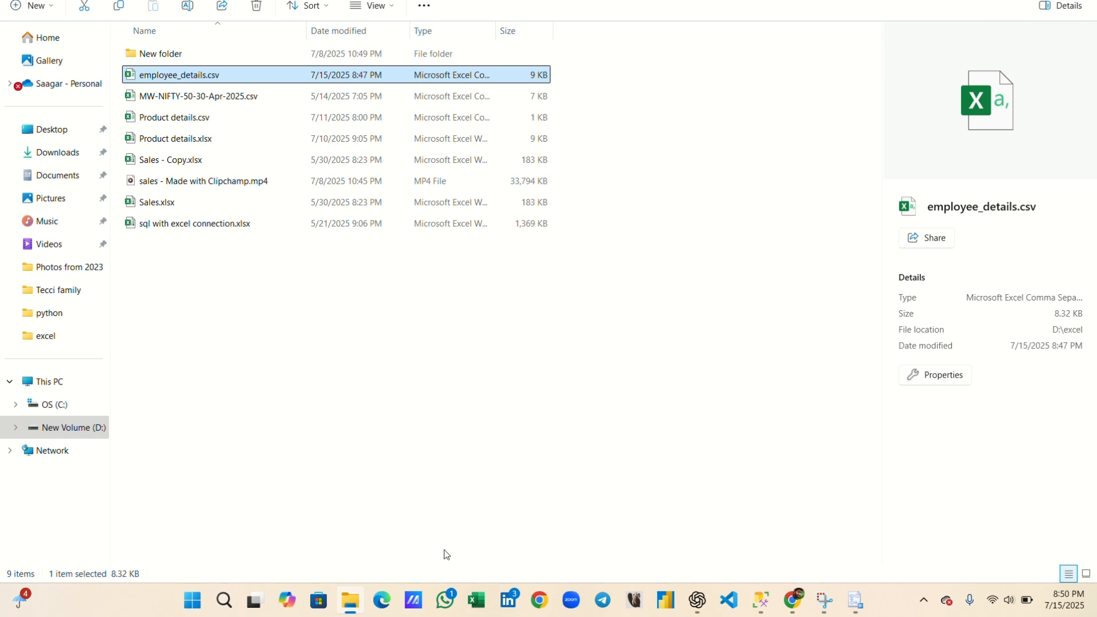
Switch back to the SQL Server Import and Export Wizard and load employee_details.csv as the source file.
{"action": "left_click", "coordinate": [757, 601]}
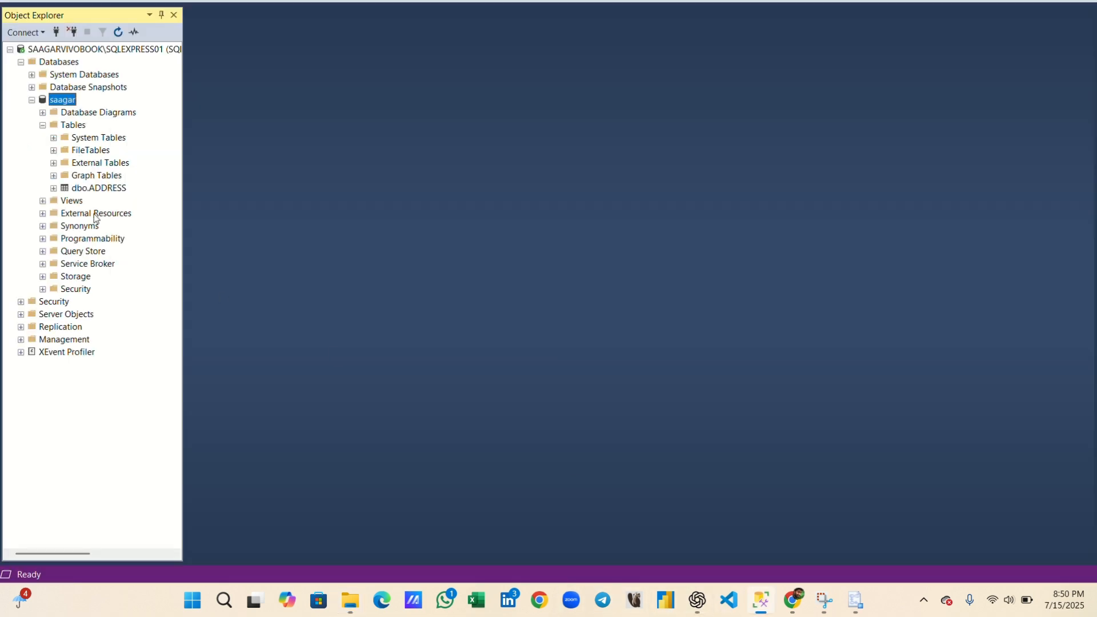
{"action": "left_click", "coordinate": [855, 600]}
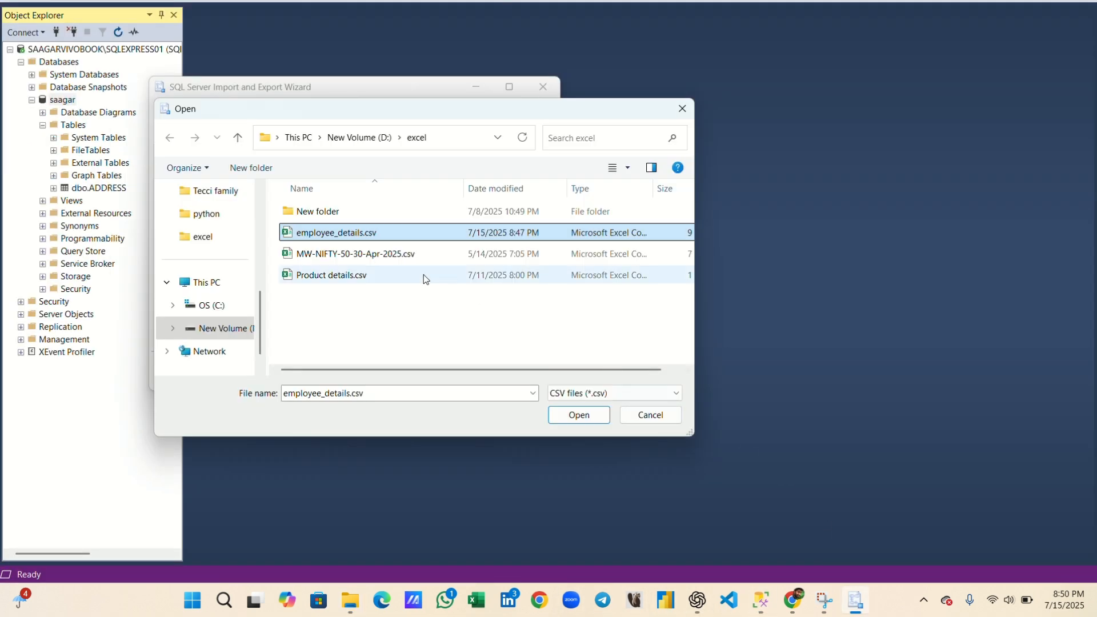
{"action": "left_click", "coordinate": [571, 416]}
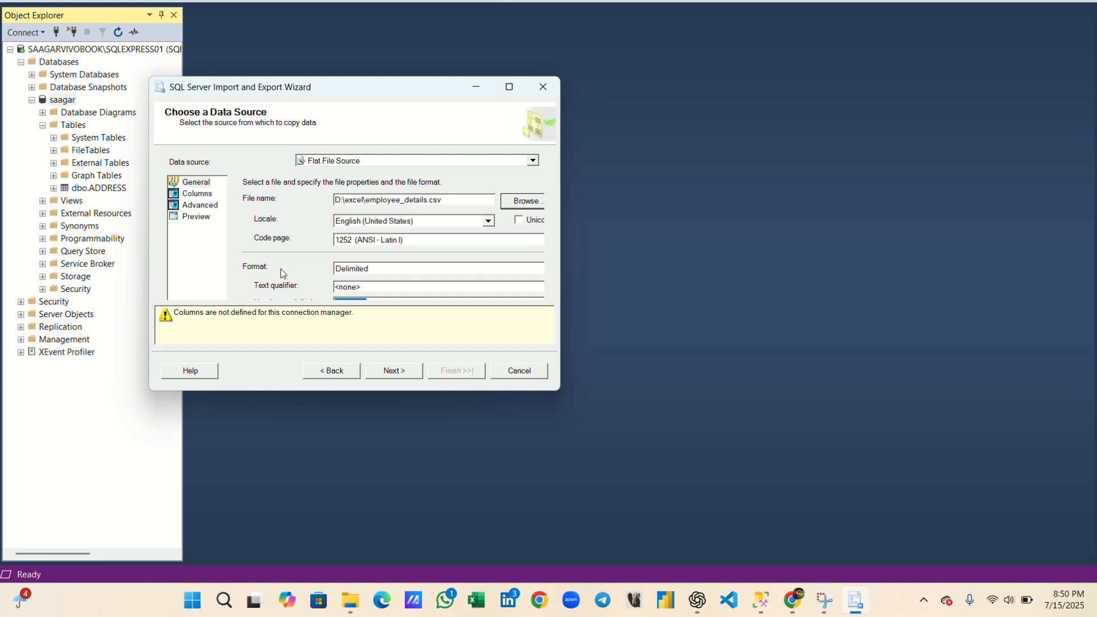
Review the flat file's delimiters, column properties, row preview, and general format settings.
{"action": "left_click", "coordinate": [190, 195]}
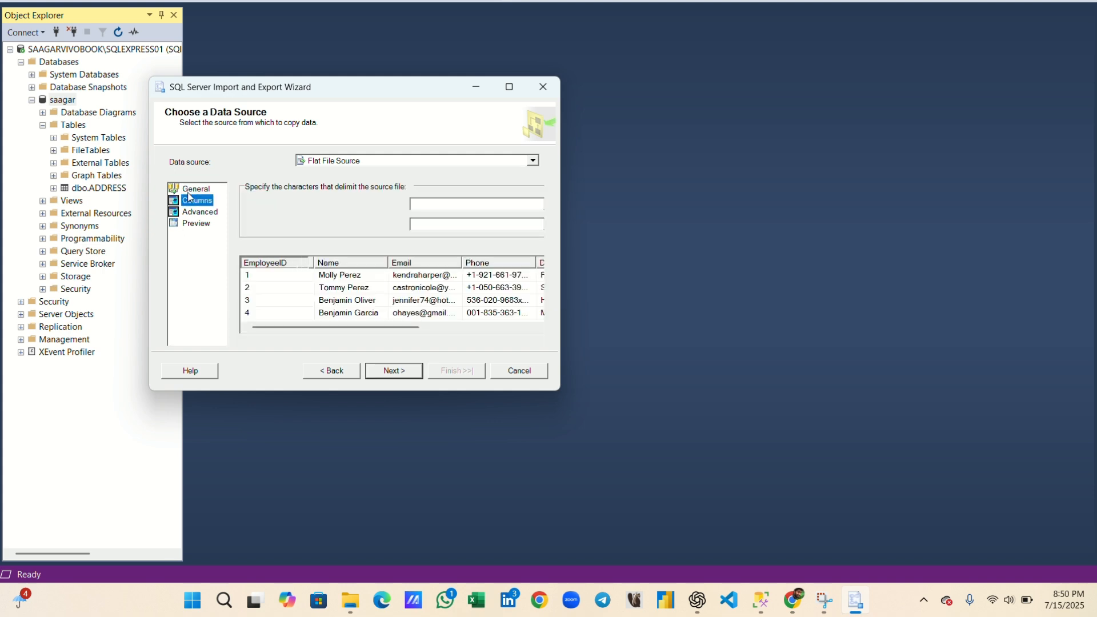
{"action": "left_click_drag", "start_coordinate": [328, 327], "coordinate": [283, 310]}
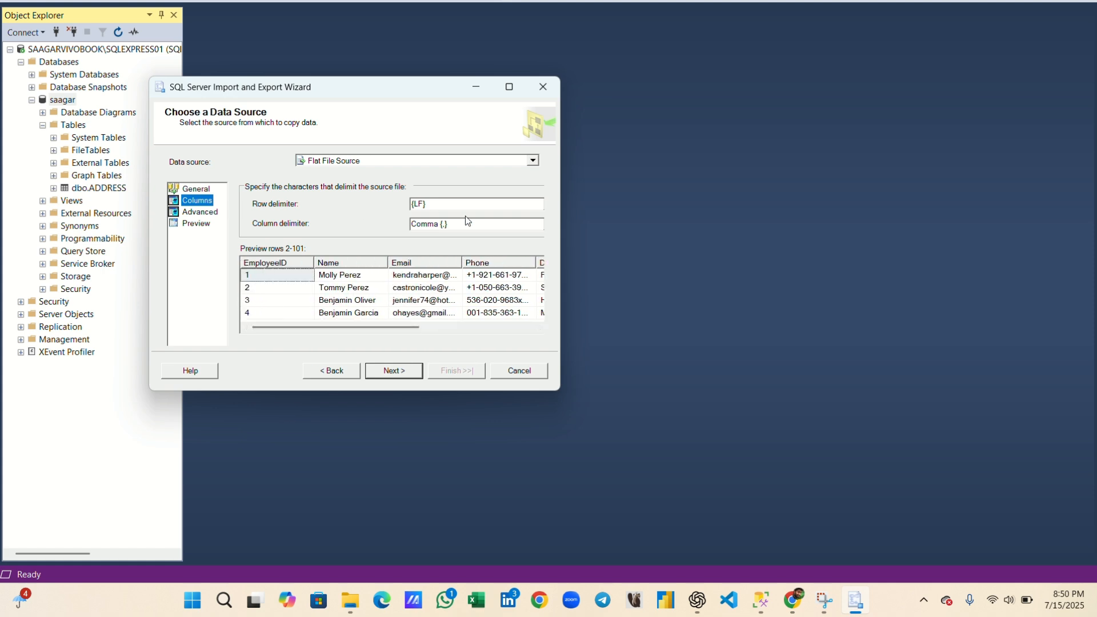
{"action": "left_click", "coordinate": [521, 225]}
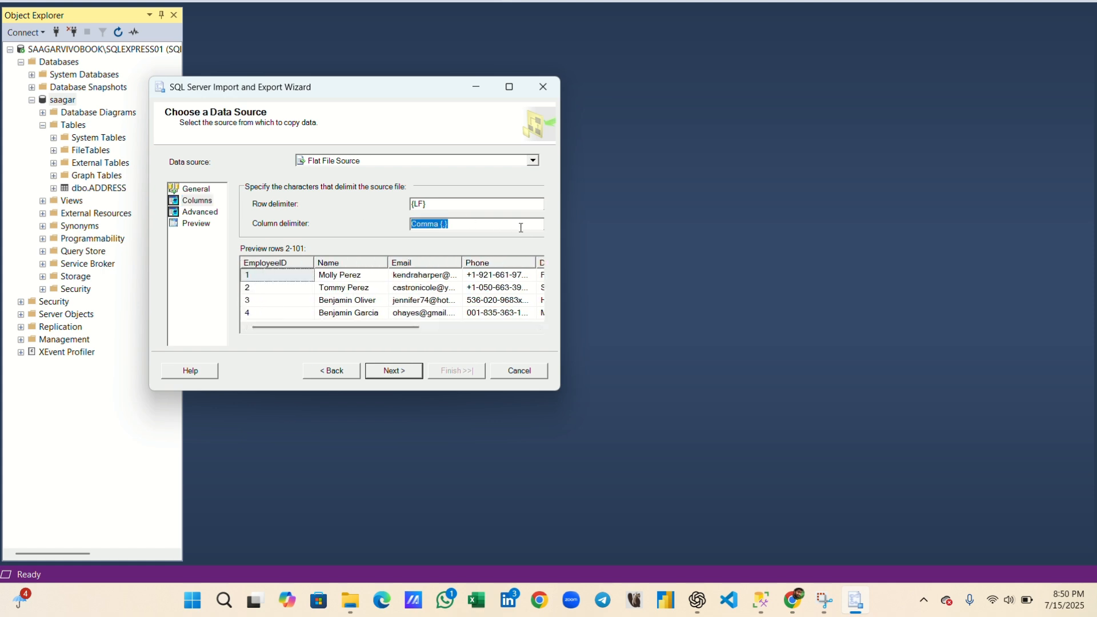
{"action": "left_click", "coordinate": [201, 216]}
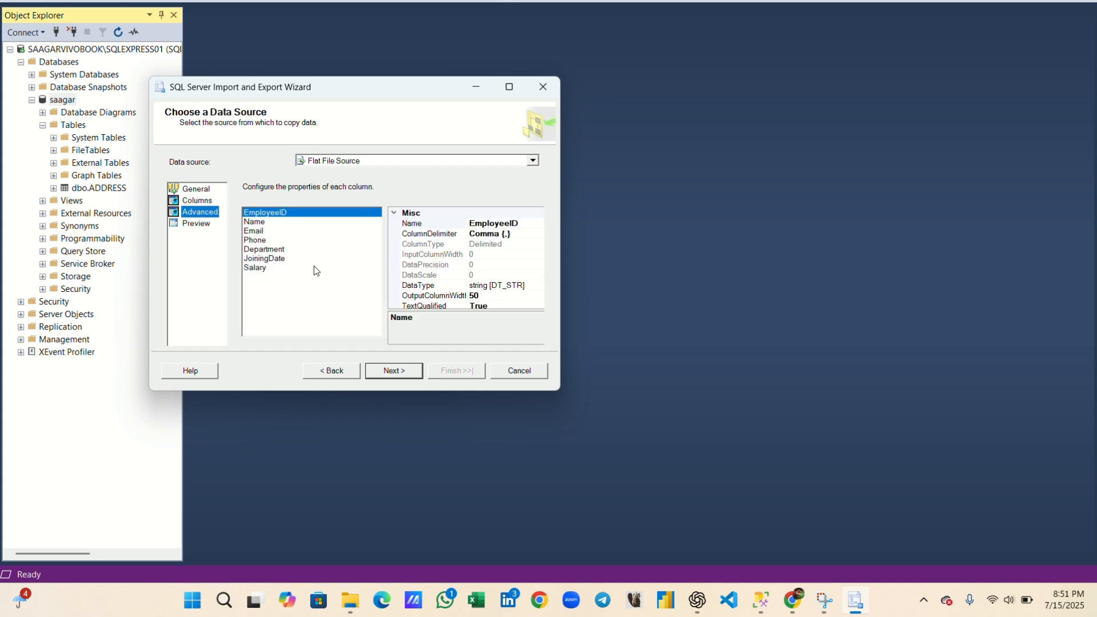
{"action": "left_click", "coordinate": [196, 223]}
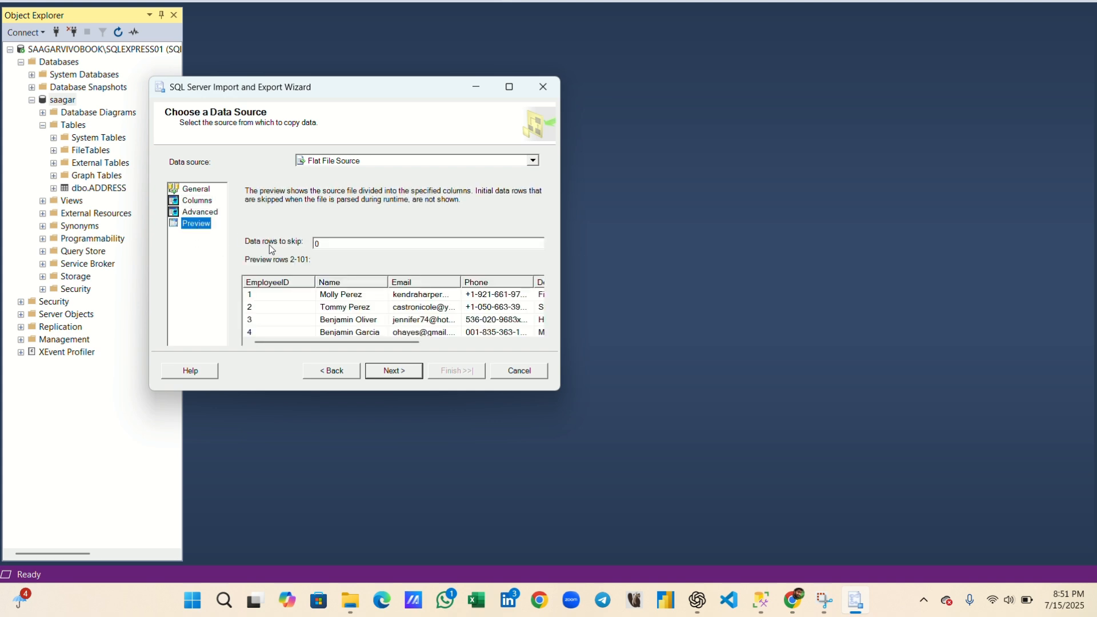
{"action": "scroll", "coordinate": [377, 307], "scroll_direction": "down", "scroll_amount": 2}
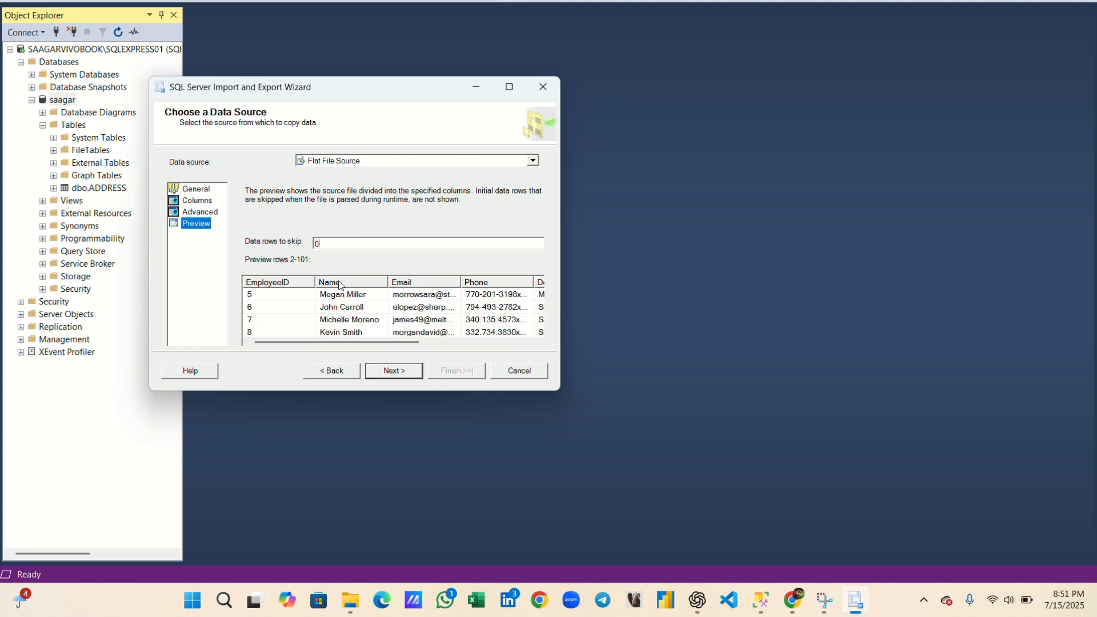
{"action": "scroll", "coordinate": [336, 308], "scroll_direction": "up", "scroll_amount": 1}
{"action": "scroll", "coordinate": [336, 308], "scroll_direction": "up", "scroll_amount": 3}
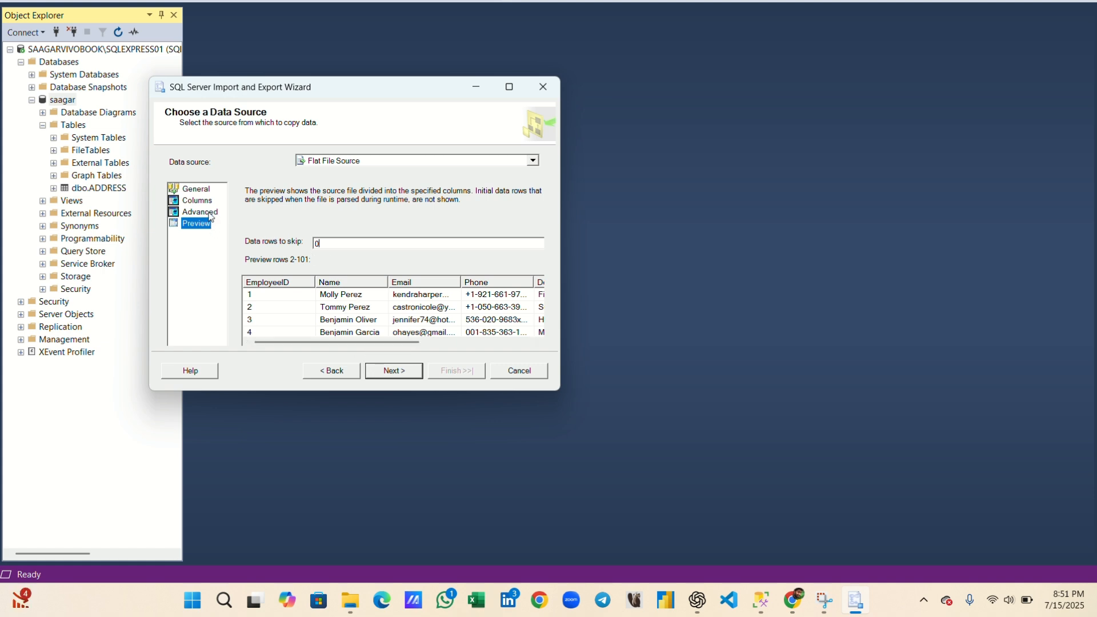
{"action": "left_click", "coordinate": [196, 189]}
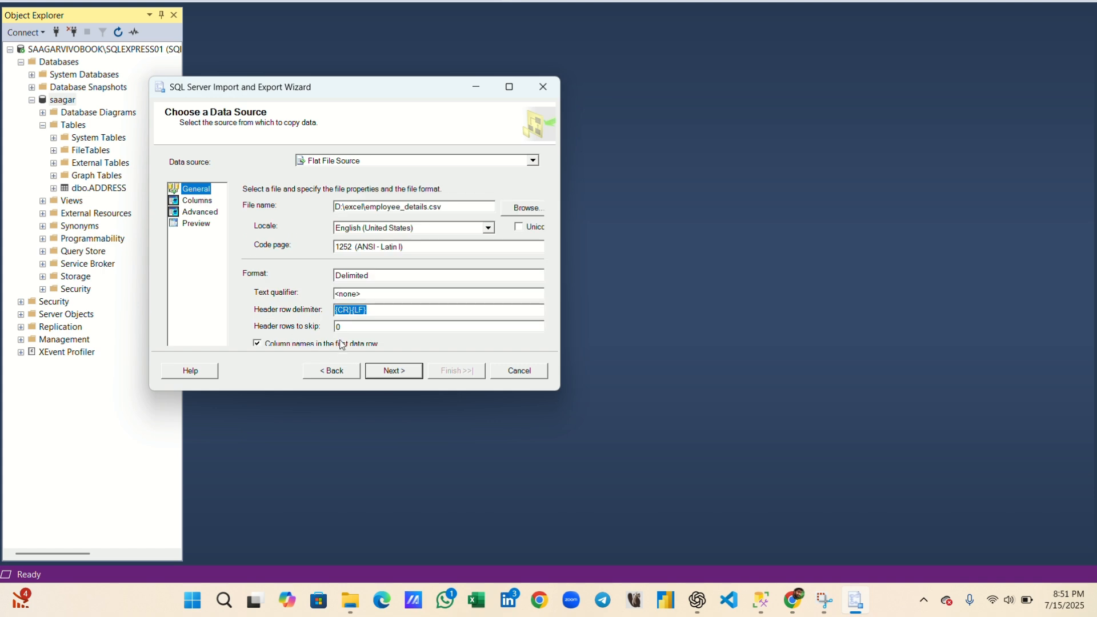
Set the import destination to Microsoft OLE DB Provider for SQL Server, keeping Windows Authentication and the preselected database.
{"action": "left_click", "coordinate": [398, 372]}
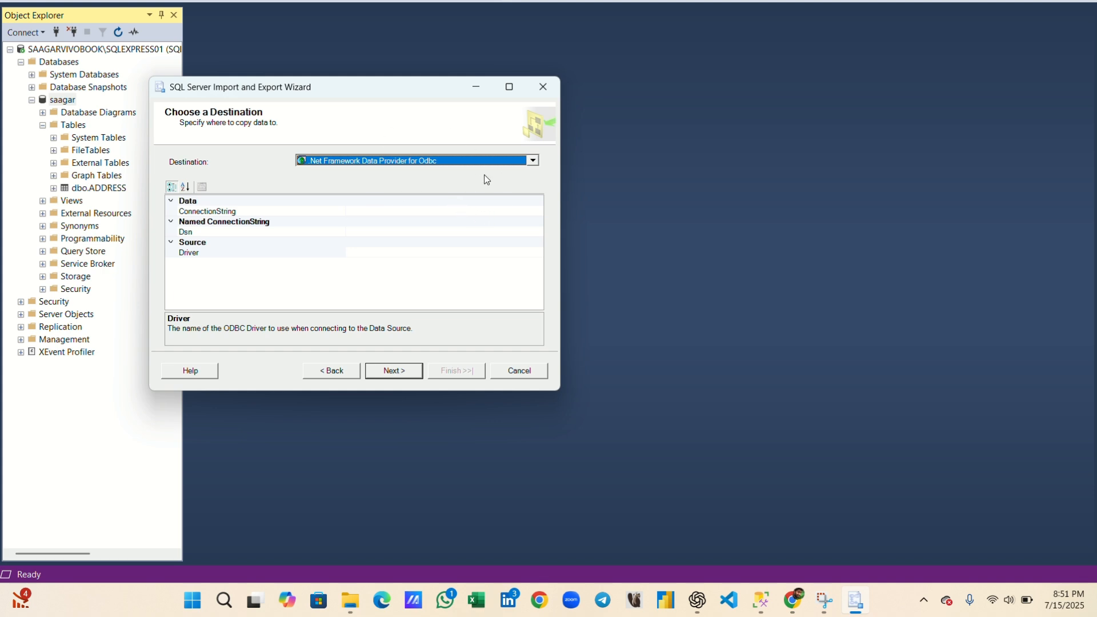
{"action": "left_click", "coordinate": [534, 162]}
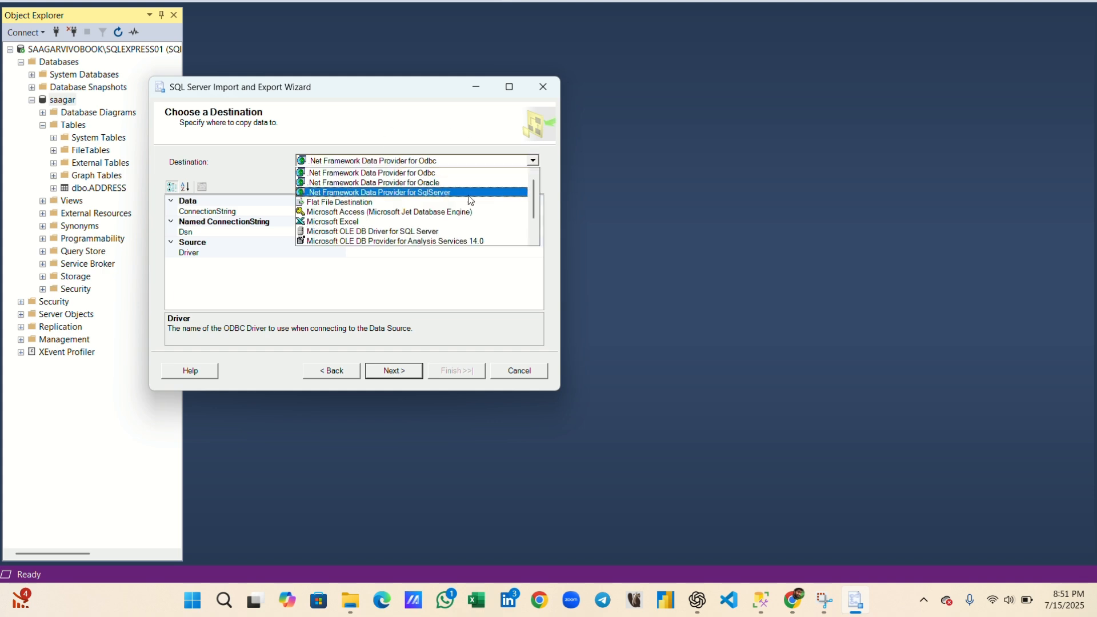
{"action": "scroll", "coordinate": [354, 222], "scroll_direction": "down", "scroll_amount": 2}
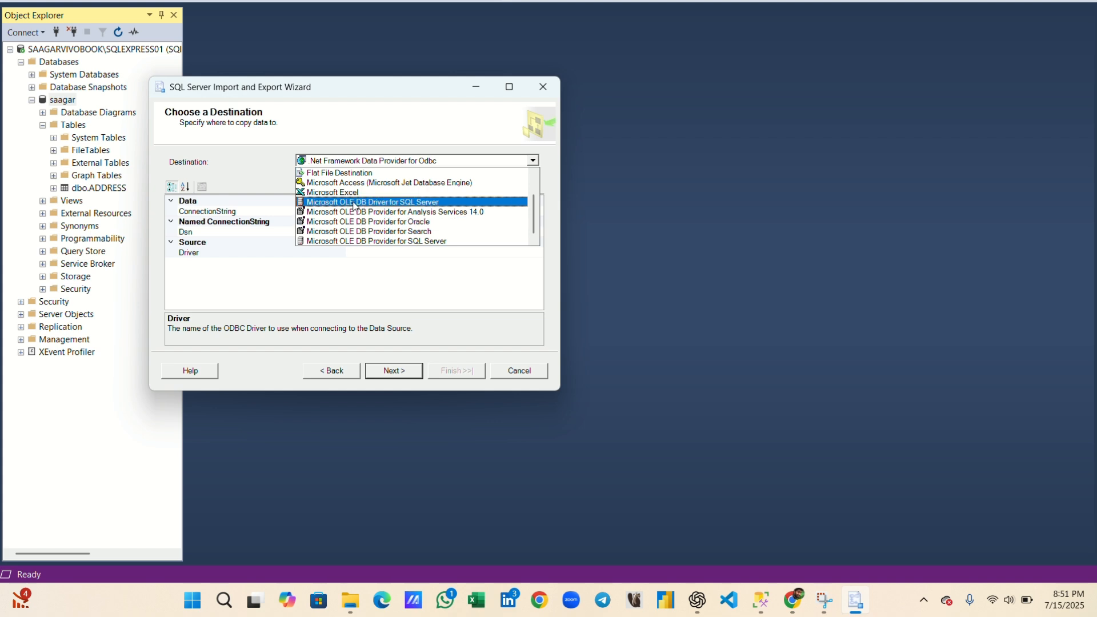
{"action": "left_click", "coordinate": [373, 241]}
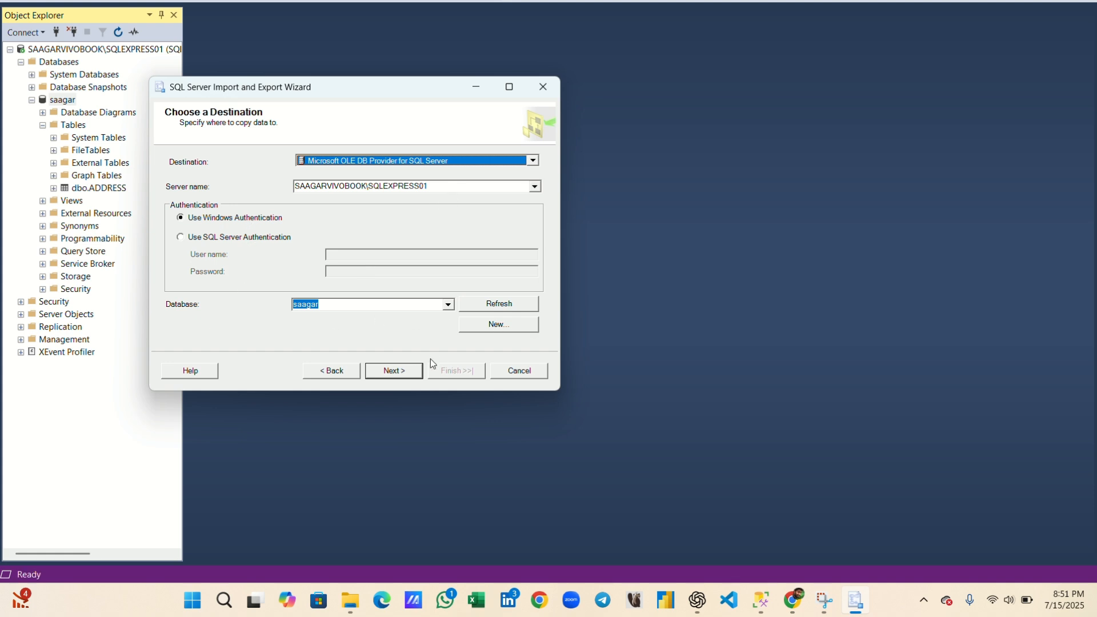
{"action": "left_click", "coordinate": [448, 305]}
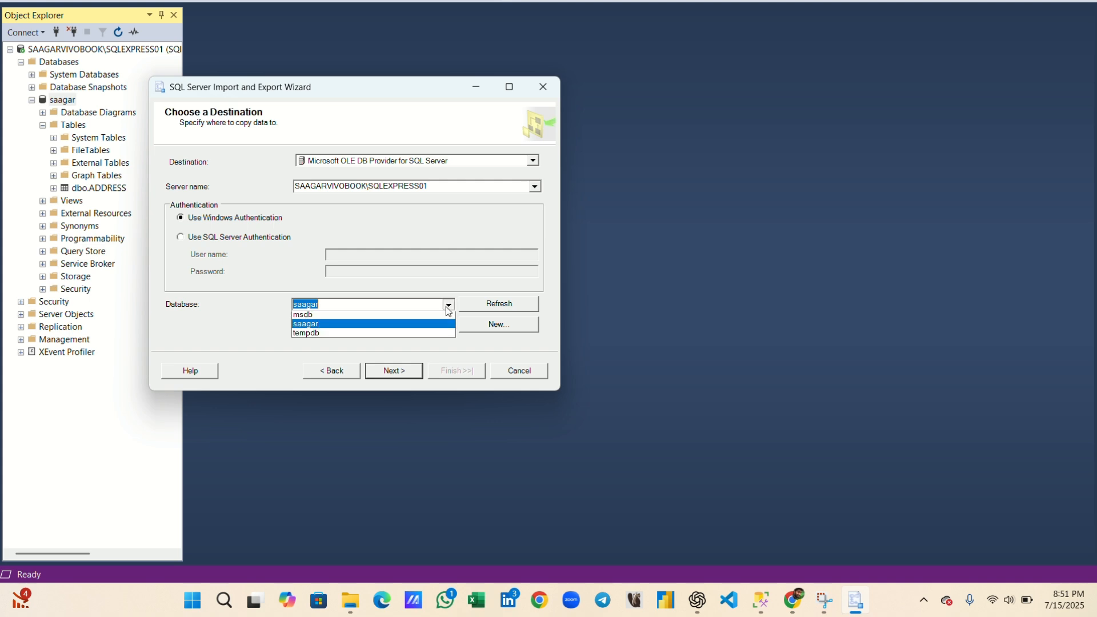
{"action": "left_click", "coordinate": [401, 354]}
{"action": "left_click", "coordinate": [399, 369]}
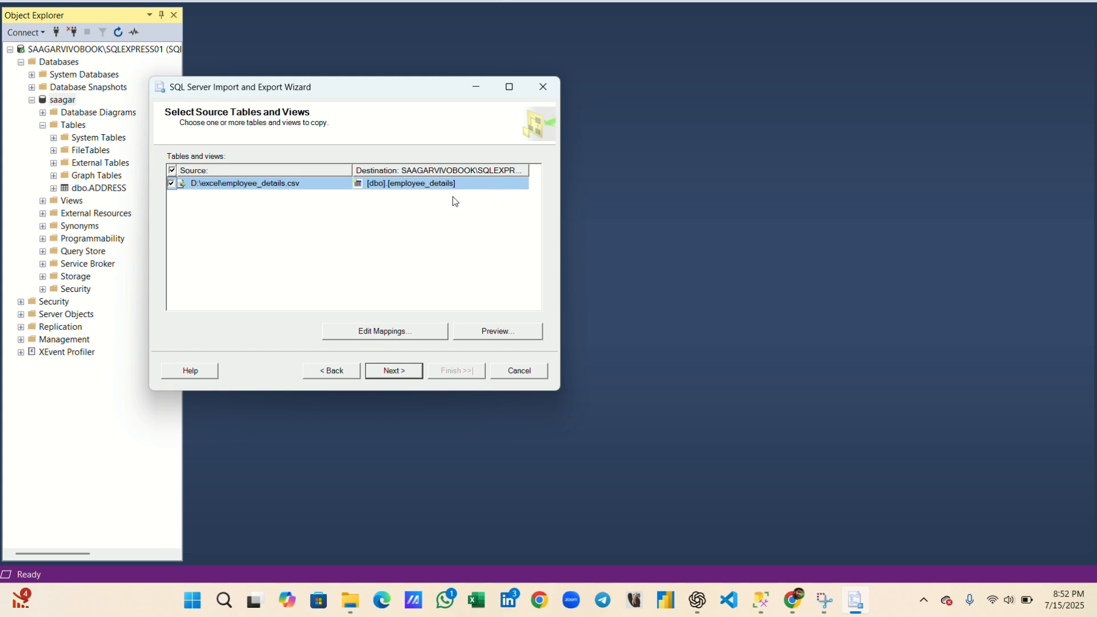
Accept [dbo].[employee_details] as the destination table and run the import immediately without saving an SSIS package.
{"action": "left_click", "coordinate": [390, 371]}
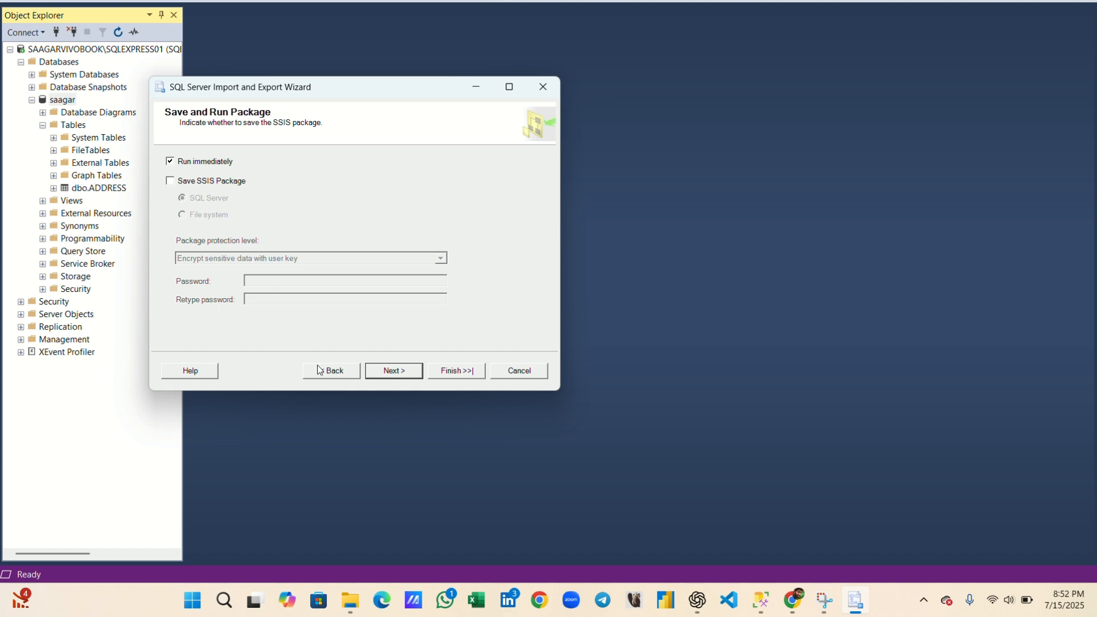
{"action": "left_click", "coordinate": [393, 372]}
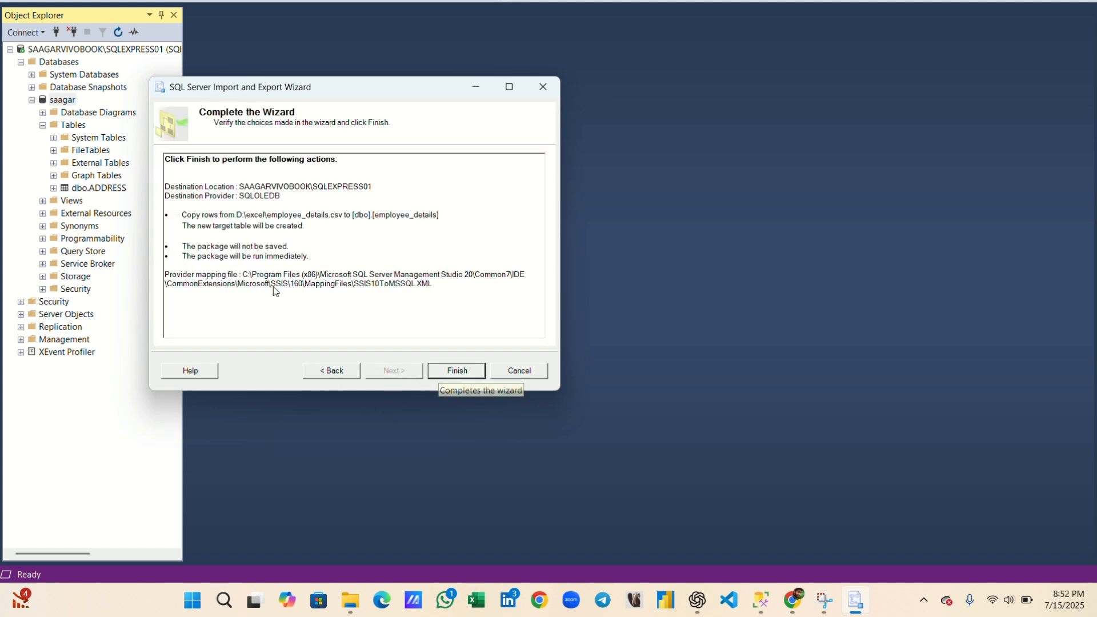
{"action": "left_click_drag", "start_coordinate": [302, 226], "coordinate": [235, 224]}
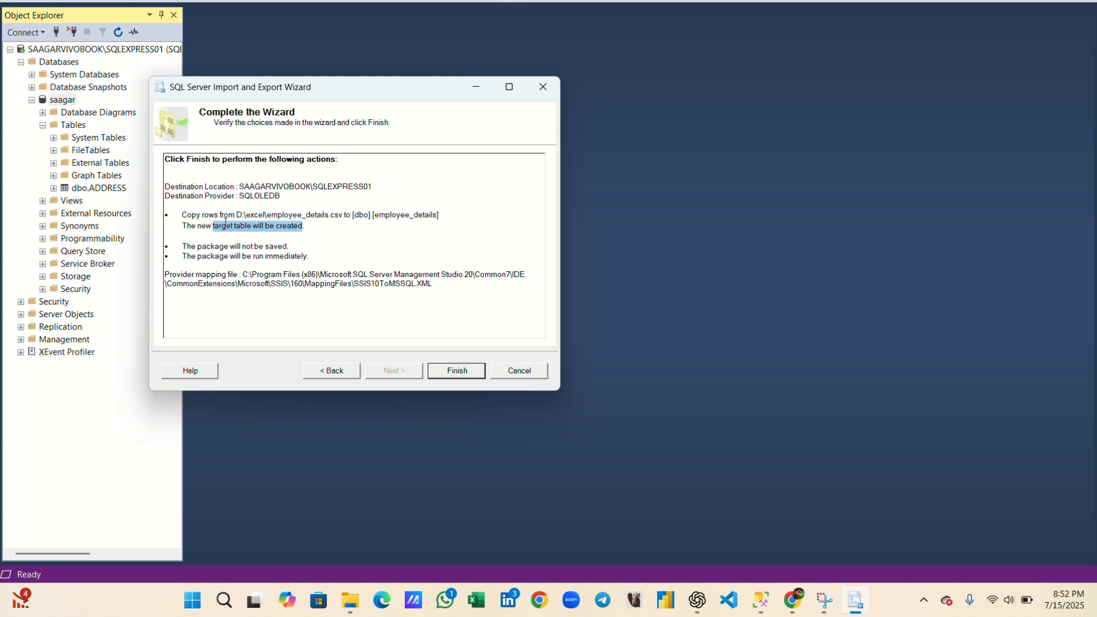
{"action": "left_click", "coordinate": [467, 373]}
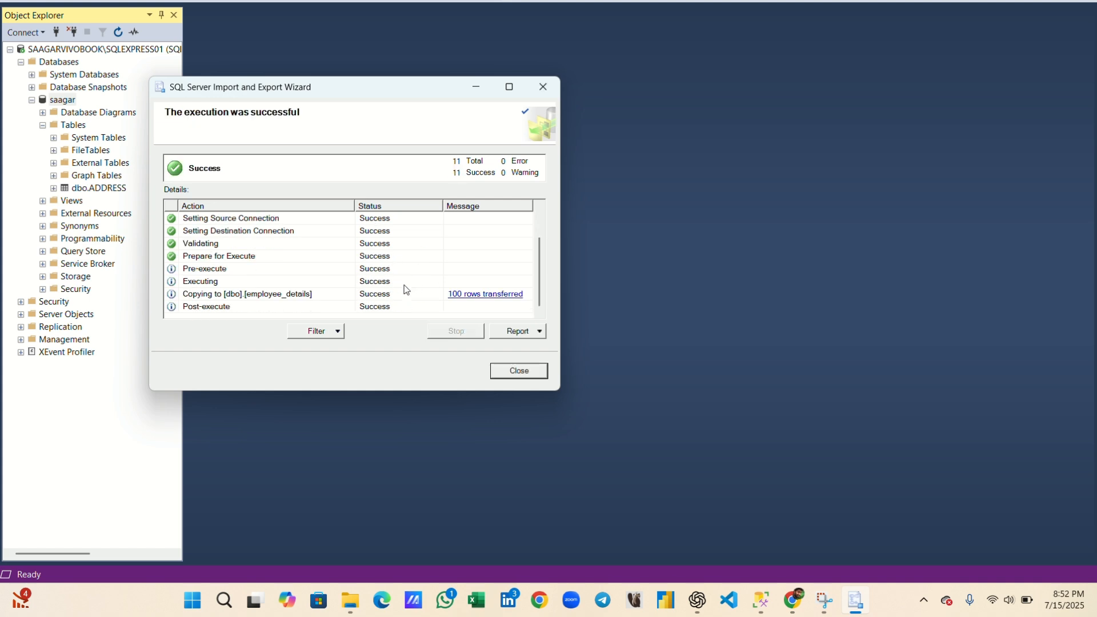
Close the finished import wizard, refresh the database, and expand its Tables folder.
{"action": "left_click", "coordinate": [519, 371]}
{"action": "right_click", "coordinate": [62, 99]}
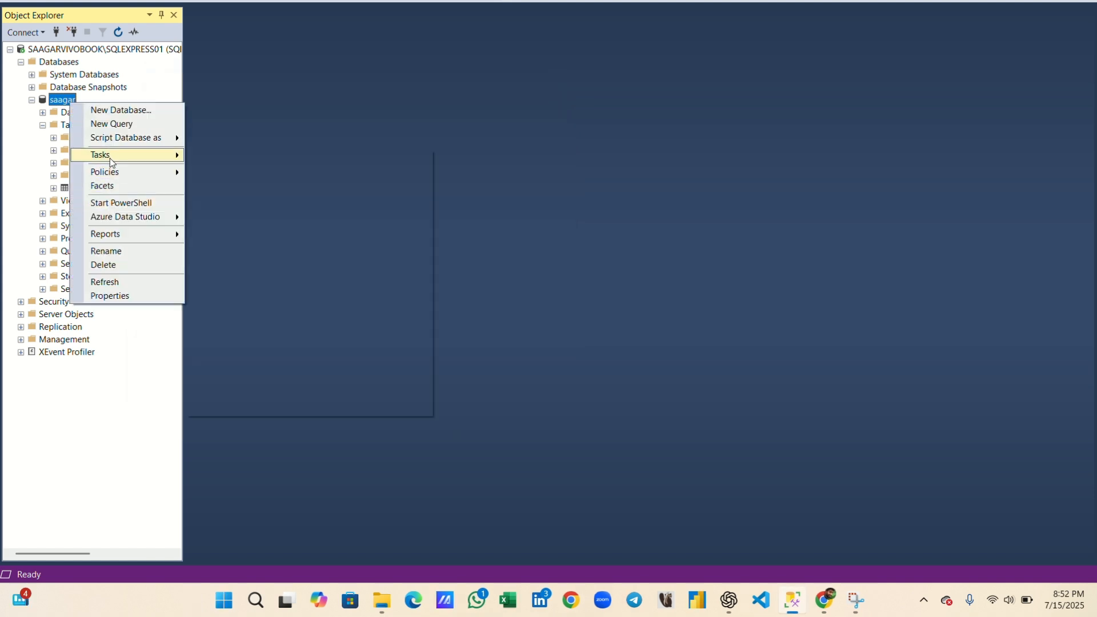
{"action": "mouse_move", "coordinate": [110, 158]}
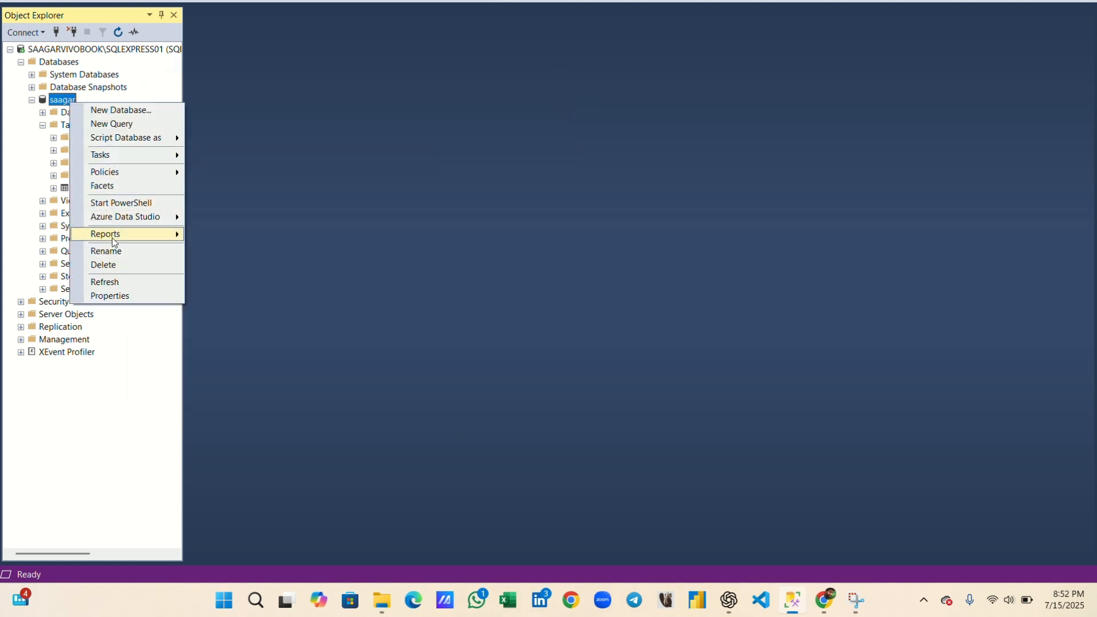
{"action": "left_click", "coordinate": [108, 281]}
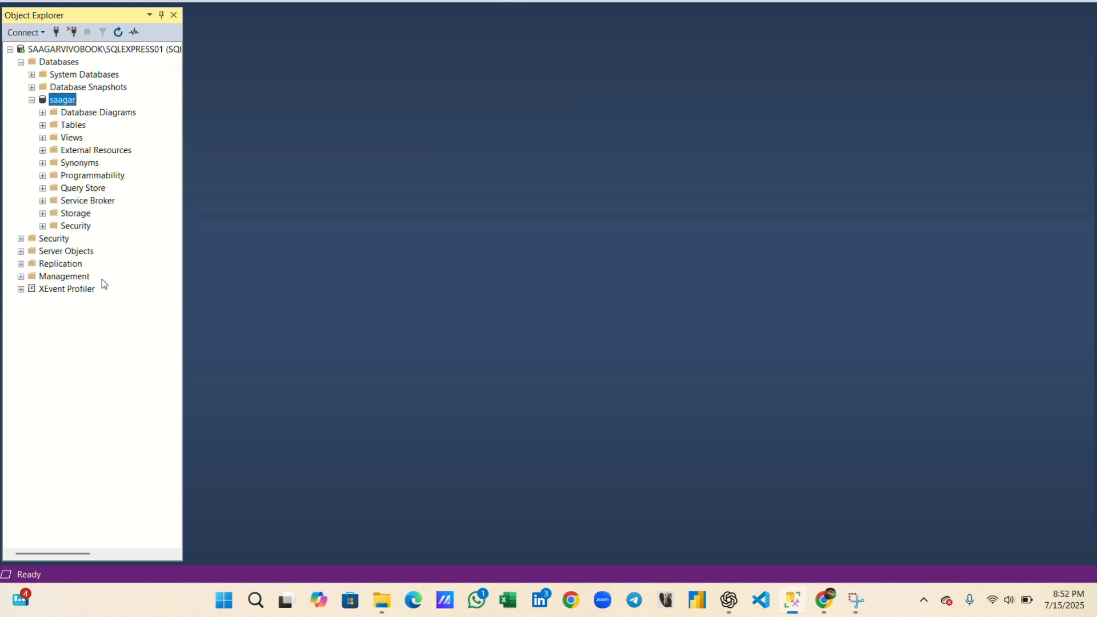
{"action": "double_click", "coordinate": [53, 126]}
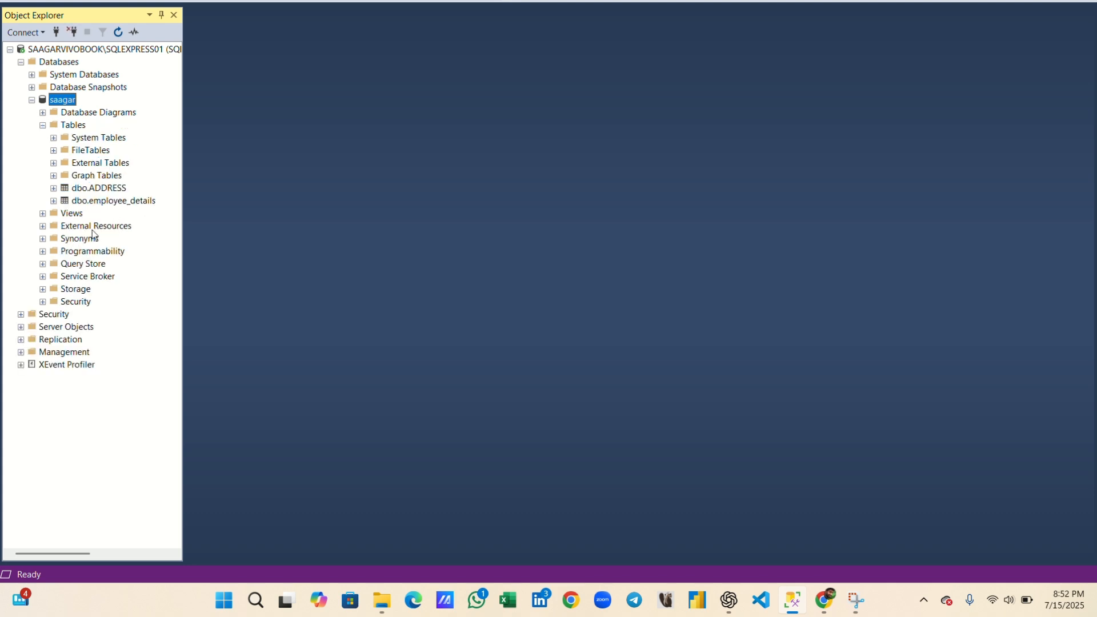
Select the top 1000 rows of dbo.employee_details and look through the imported records.
{"action": "right_click", "coordinate": [113, 200]}
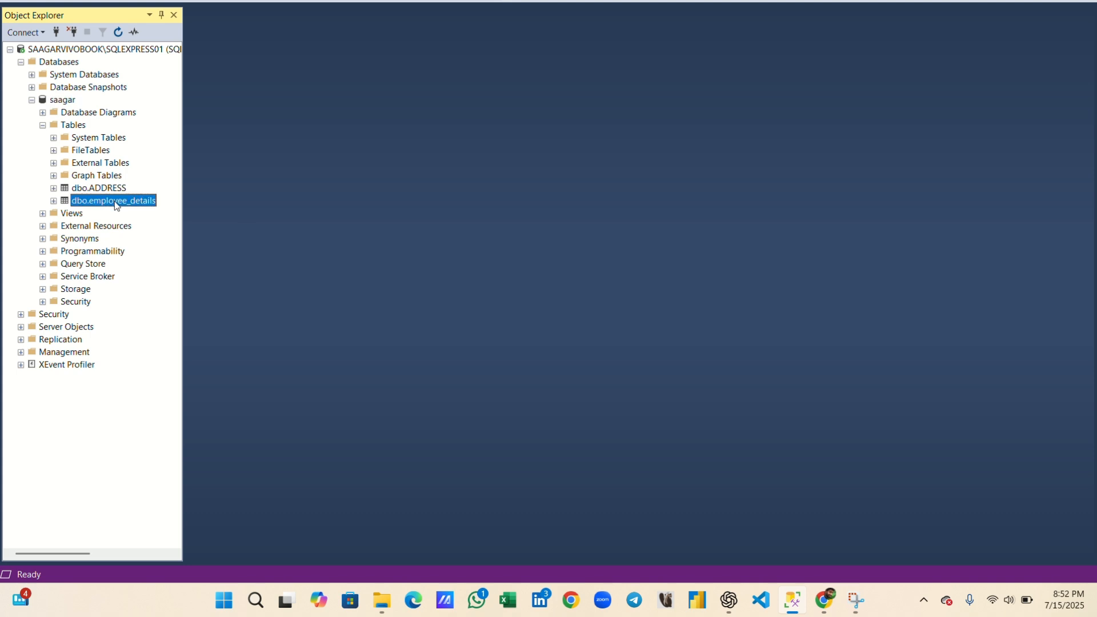
{"action": "left_click", "coordinate": [142, 235]}
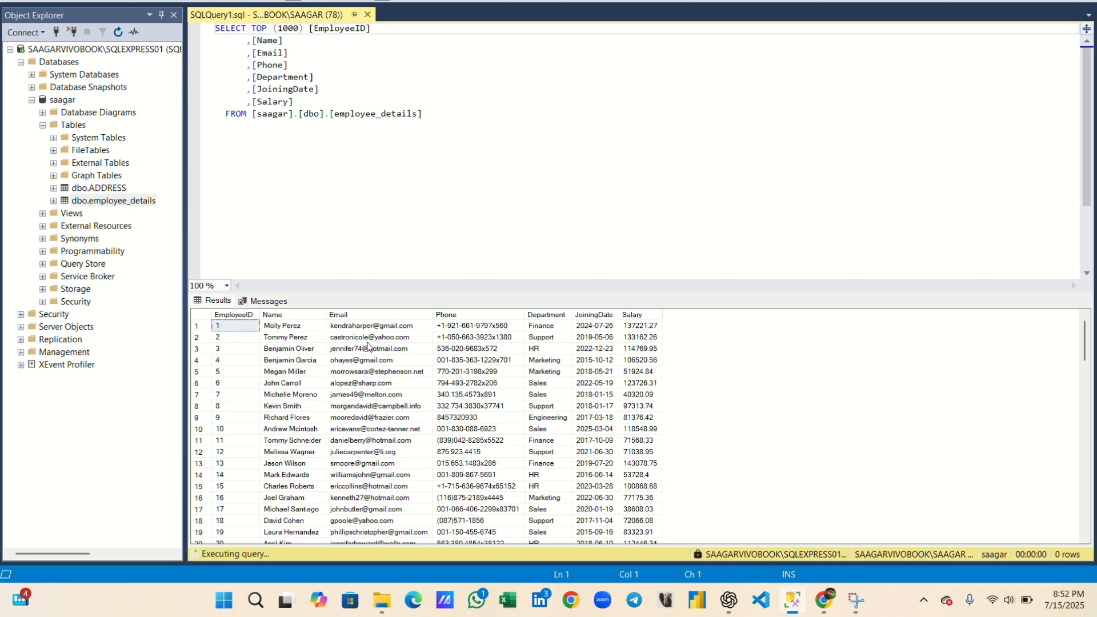
{"action": "scroll", "coordinate": [409, 421], "scroll_direction": "down", "scroll_amount": 1}
{"action": "scroll", "coordinate": [409, 417], "scroll_direction": "down", "scroll_amount": 4}
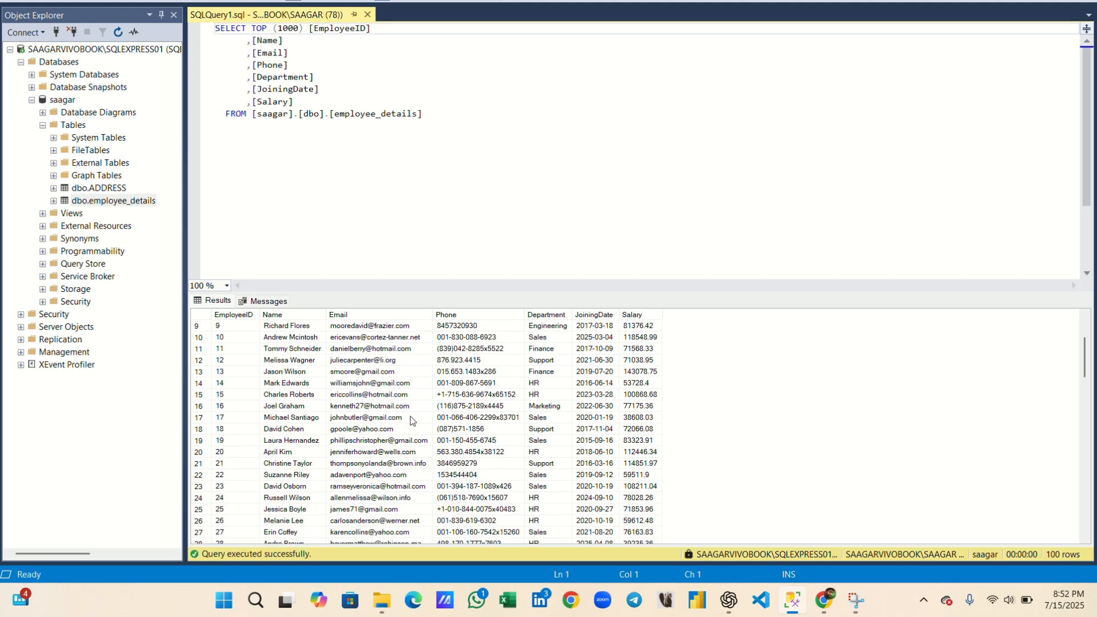
{"action": "scroll", "coordinate": [410, 419], "scroll_direction": "down", "scroll_amount": 1}
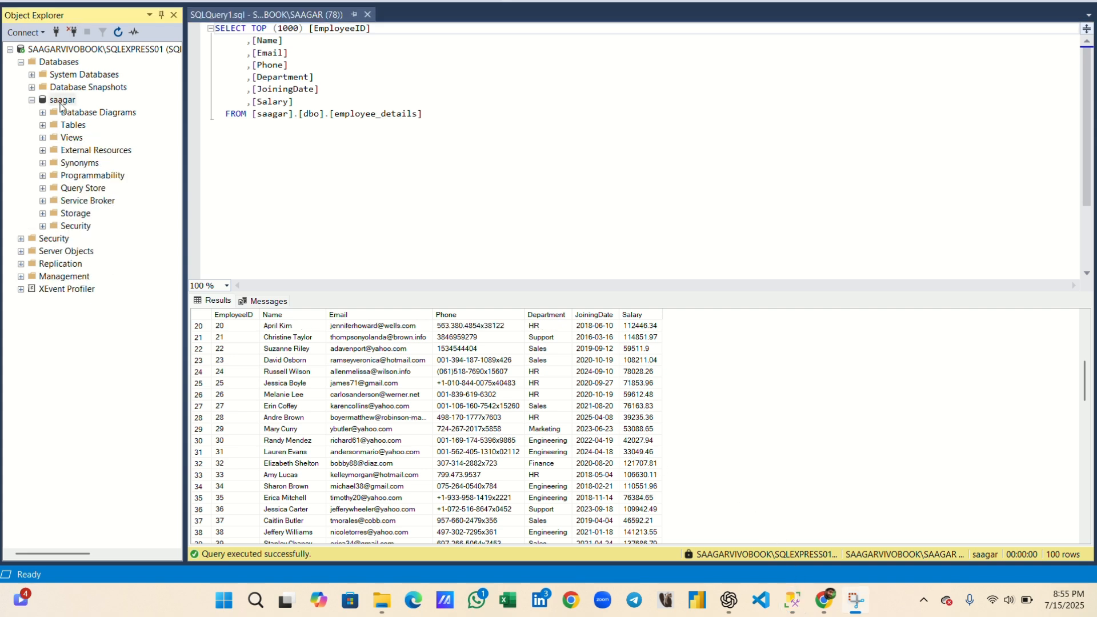
Start a data export from the database and set its source to Microsoft OLE DB Provider for SQL Server, keeping Windows Authentication and the preselected database.
{"action": "left_click", "coordinate": [60, 104]}
{"action": "right_click", "coordinate": [62, 103]}
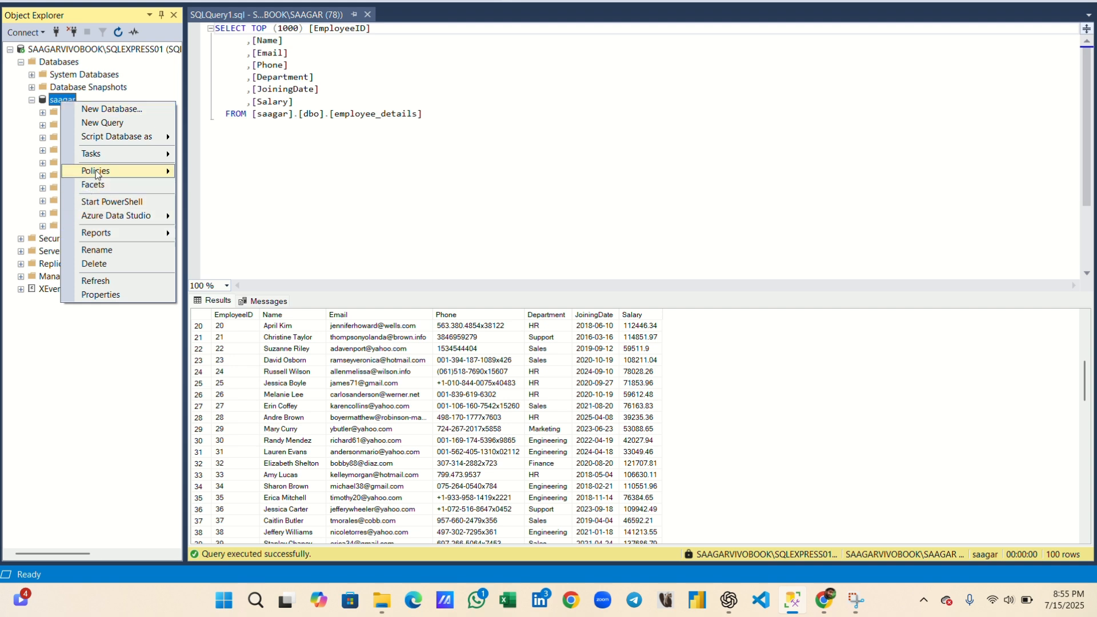
{"action": "mouse_move", "coordinate": [104, 155]}
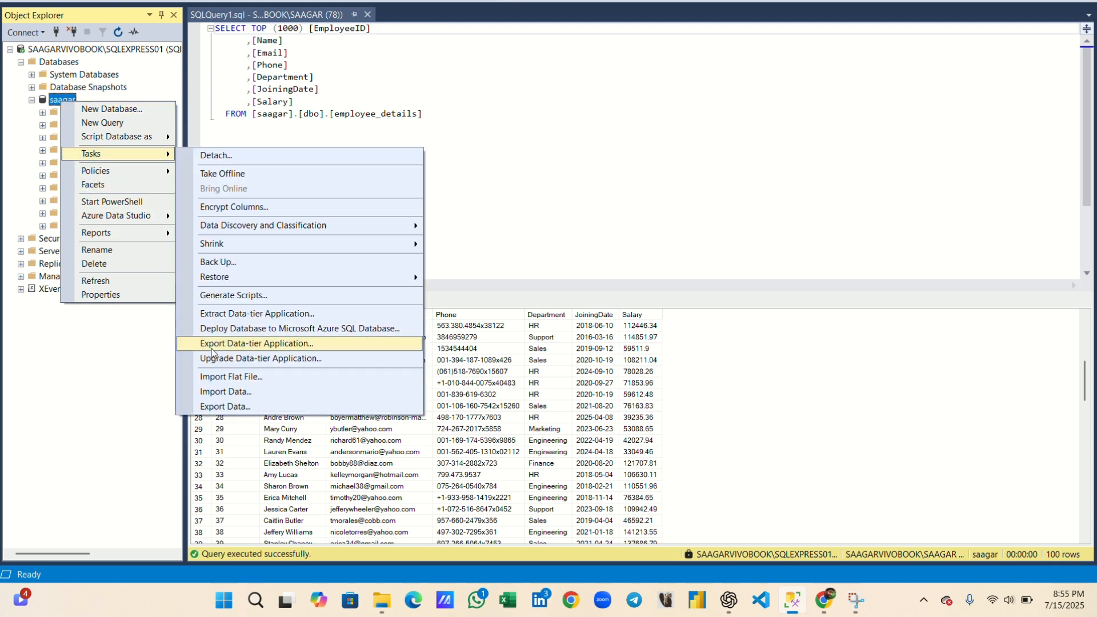
{"action": "left_click", "coordinate": [210, 404]}
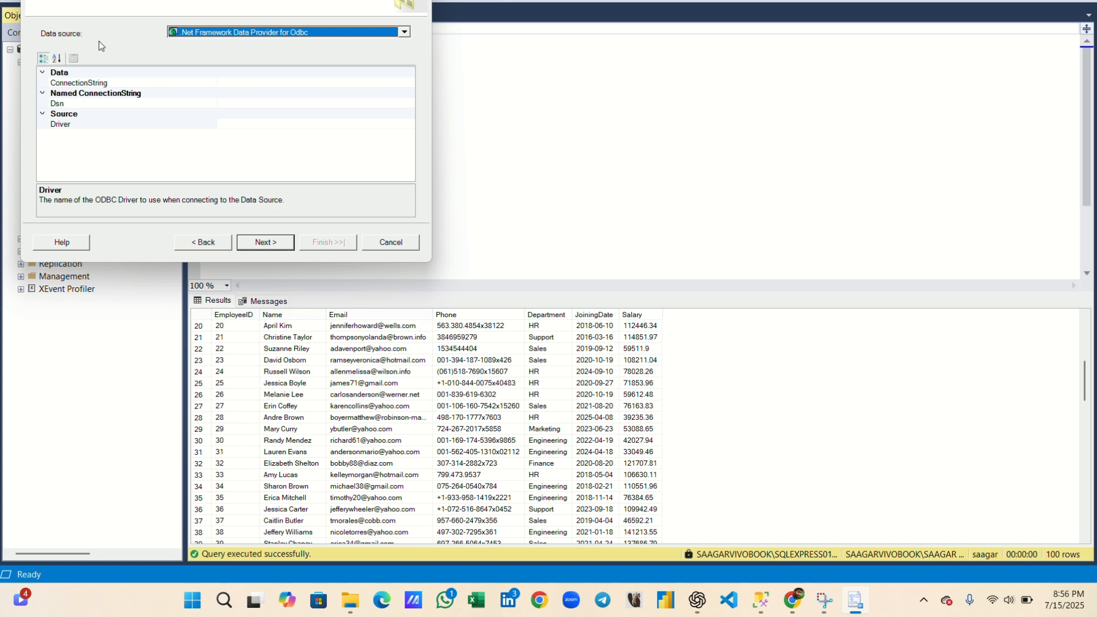
{"action": "left_click", "coordinate": [405, 33]}
{"action": "scroll", "coordinate": [280, 77], "scroll_direction": "down", "scroll_amount": 1}
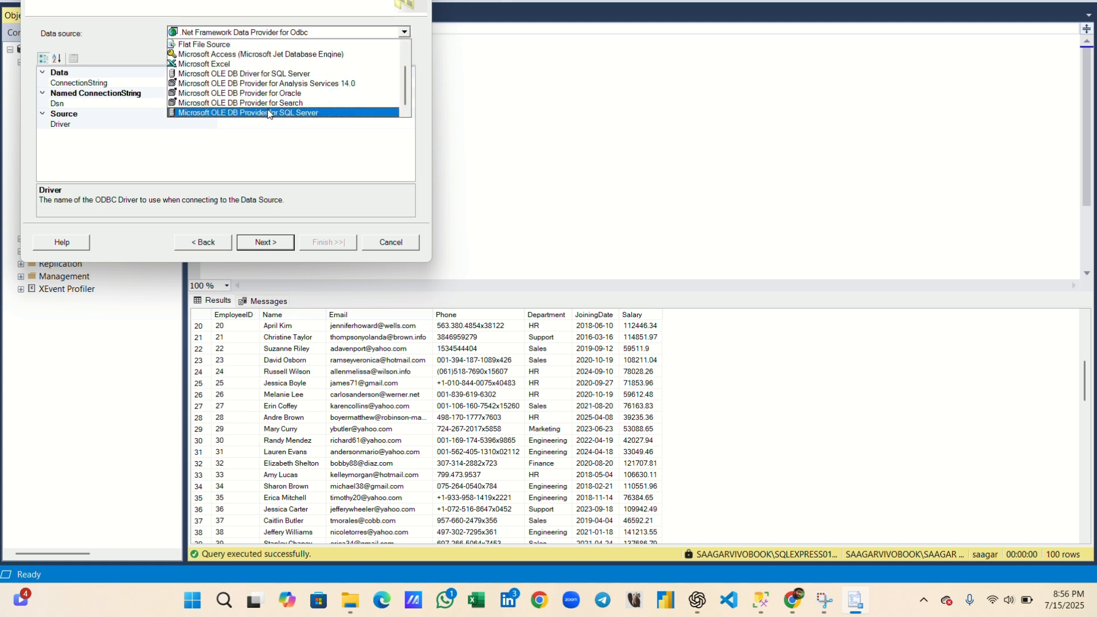
{"action": "left_click", "coordinate": [268, 113]}
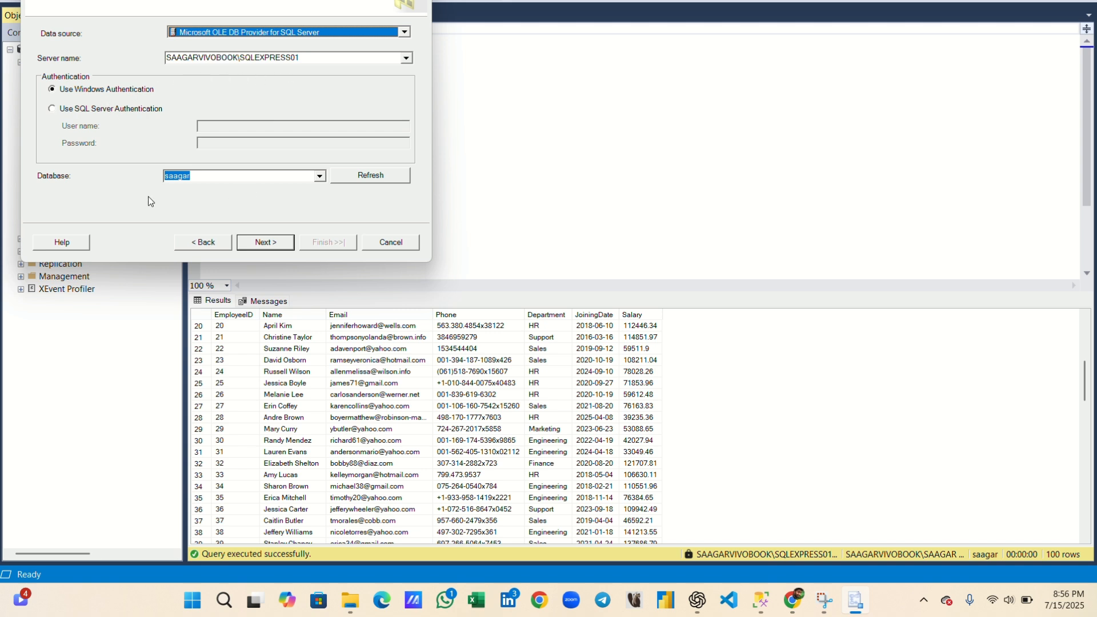
{"action": "left_click", "coordinate": [260, 242]}
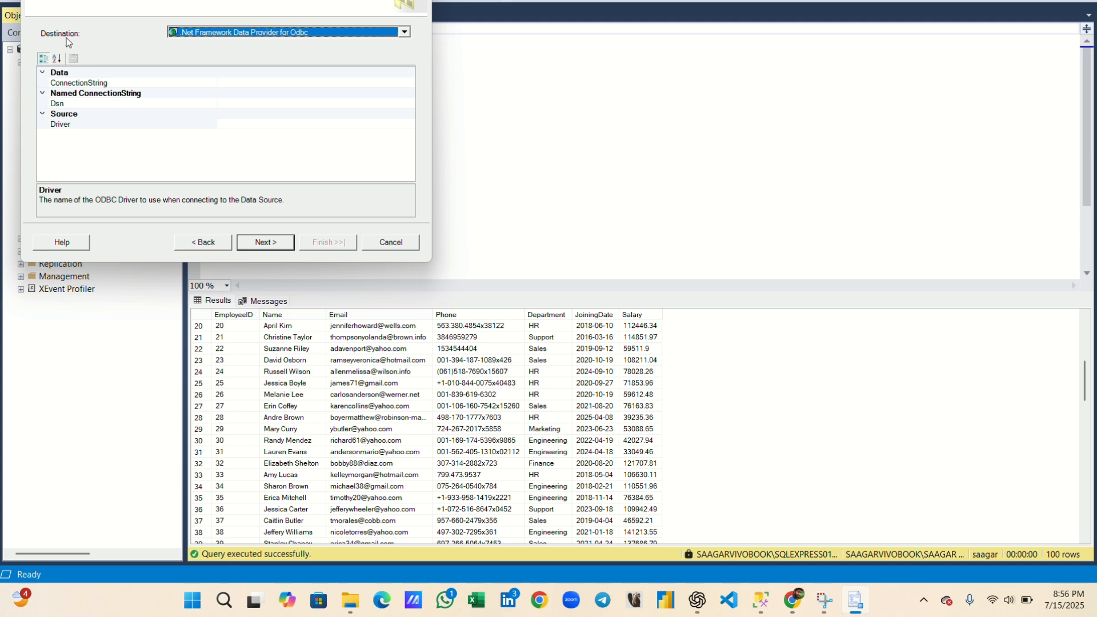
Set the export destination to a flat file named export_data in the excel folder on drive D.
{"action": "left_click", "coordinate": [404, 32]}
{"action": "left_click", "coordinate": [240, 75]}
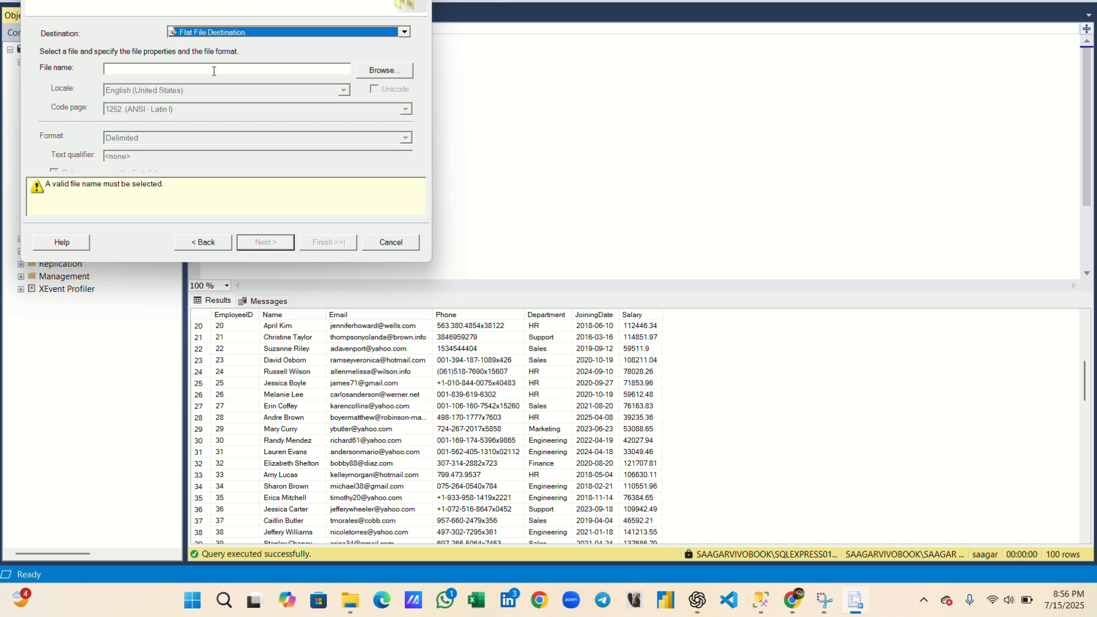
{"action": "left_click", "coordinate": [214, 72]}
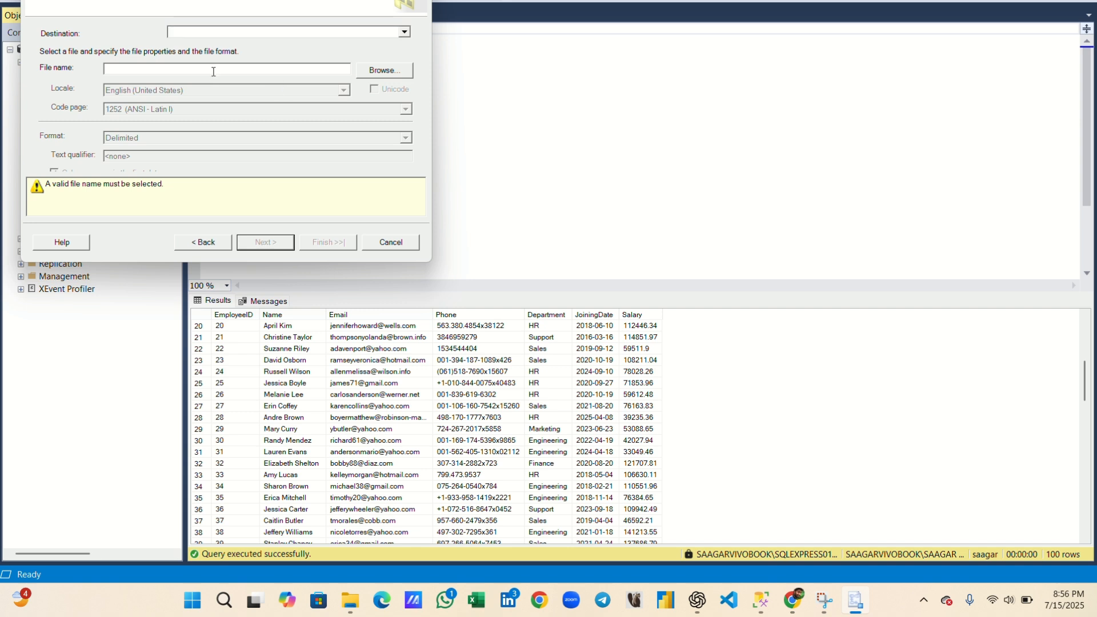
{"action": "left_click", "coordinate": [384, 70]}
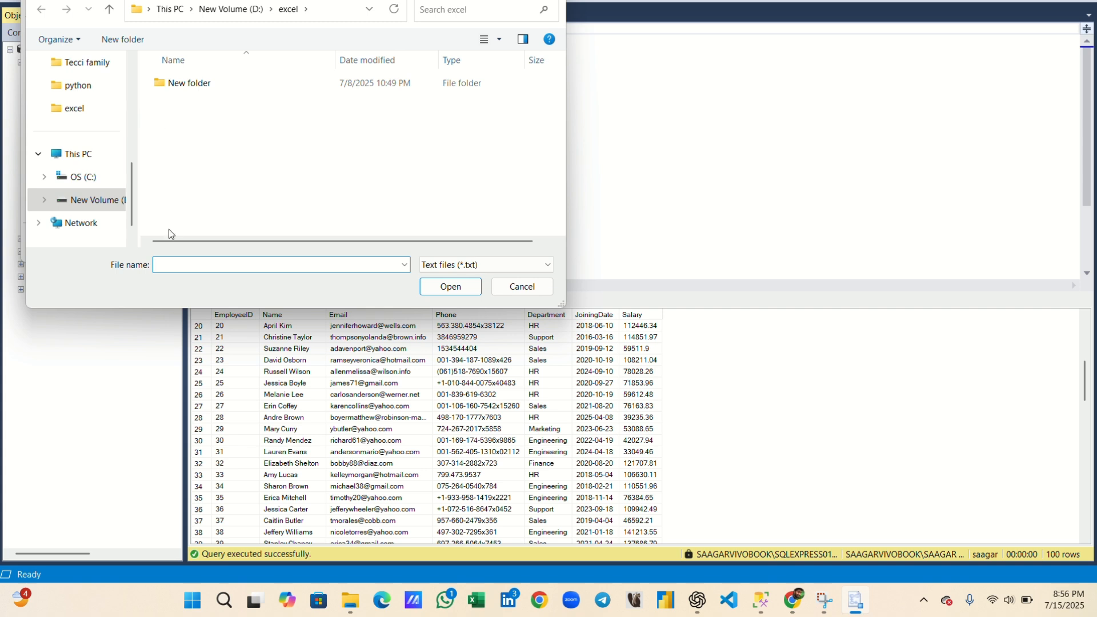
{"action": "type", "text": "e"}
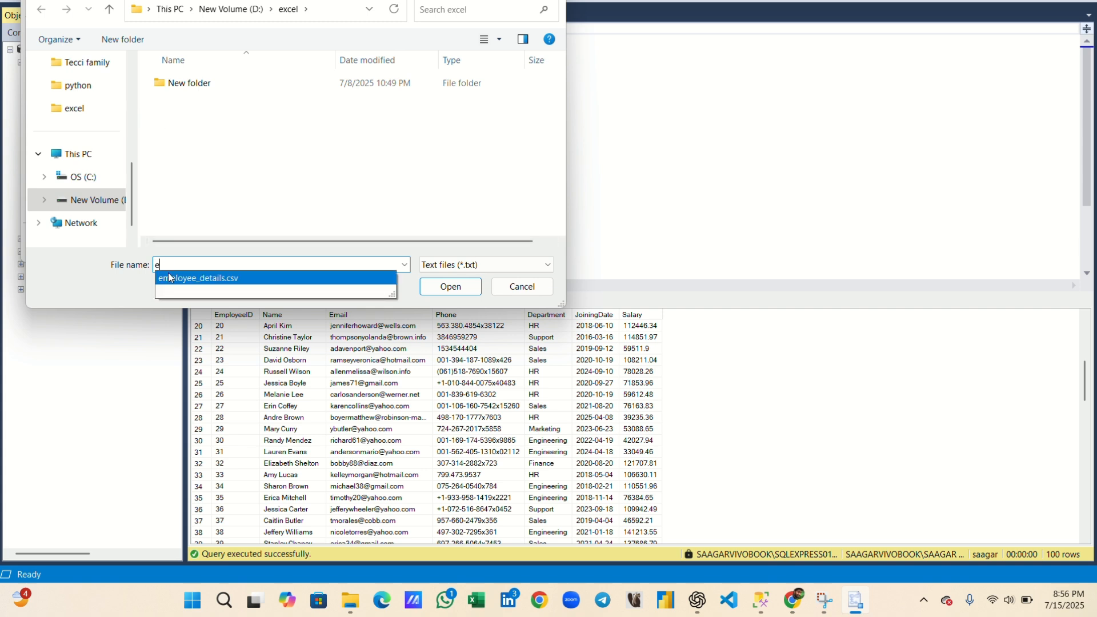
{"action": "type", "text": "xport"}
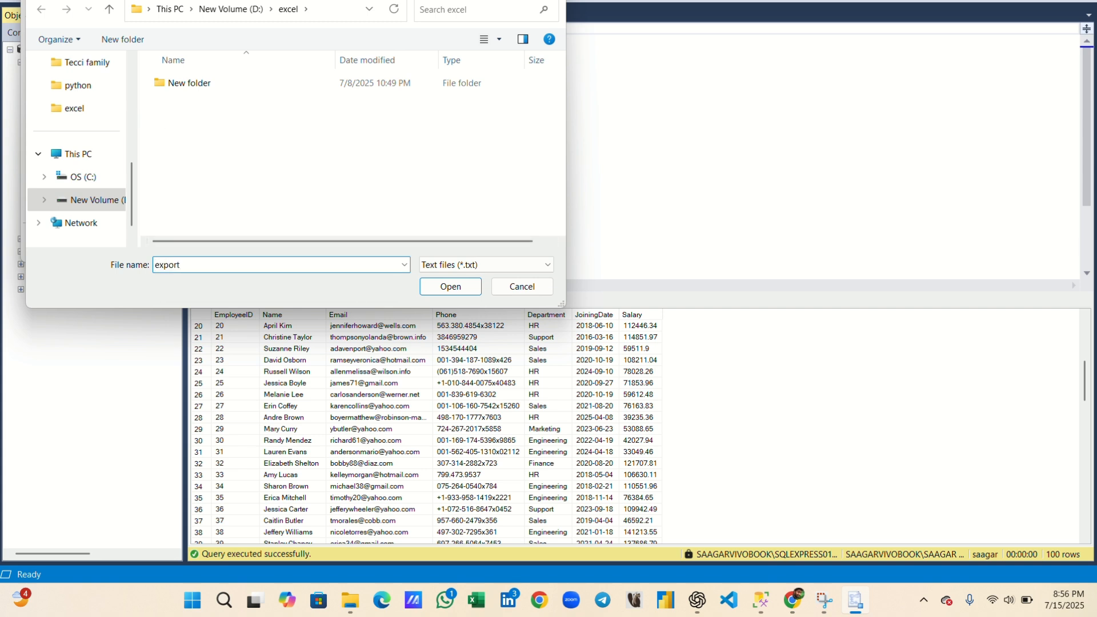
{"action": "type", "text": "_data"}
{"action": "left_click", "coordinate": [476, 287]}
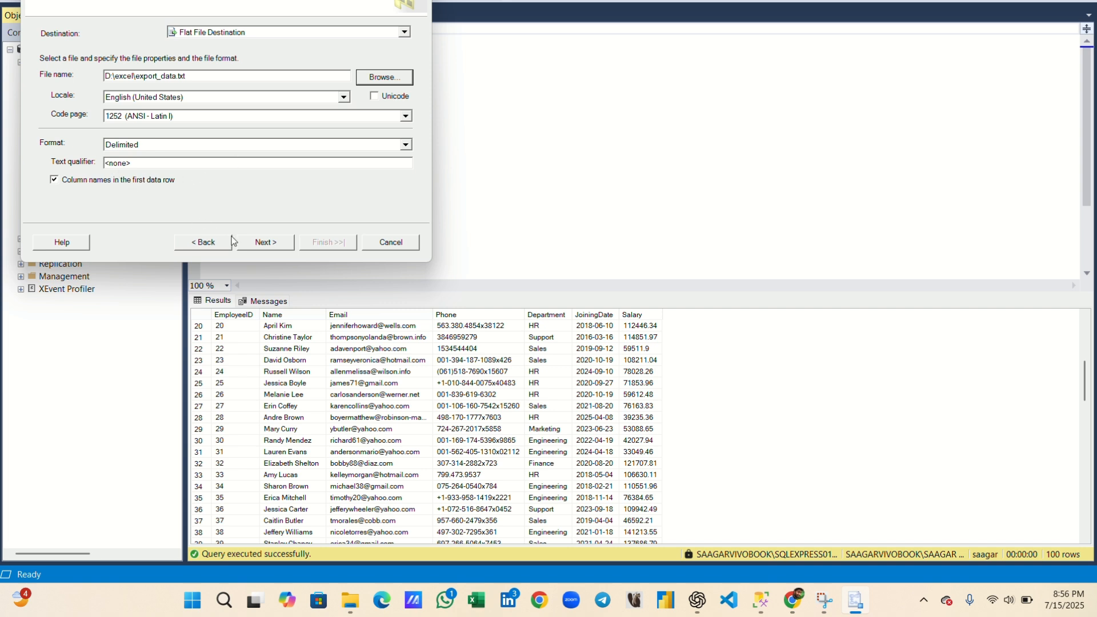
Accept the delimited flat file settings and choose to specify the exported data by writing a query.
{"action": "left_click", "coordinate": [250, 241]}
{"action": "left_click", "coordinate": [184, 122]}
{"action": "left_click", "coordinate": [270, 244]}
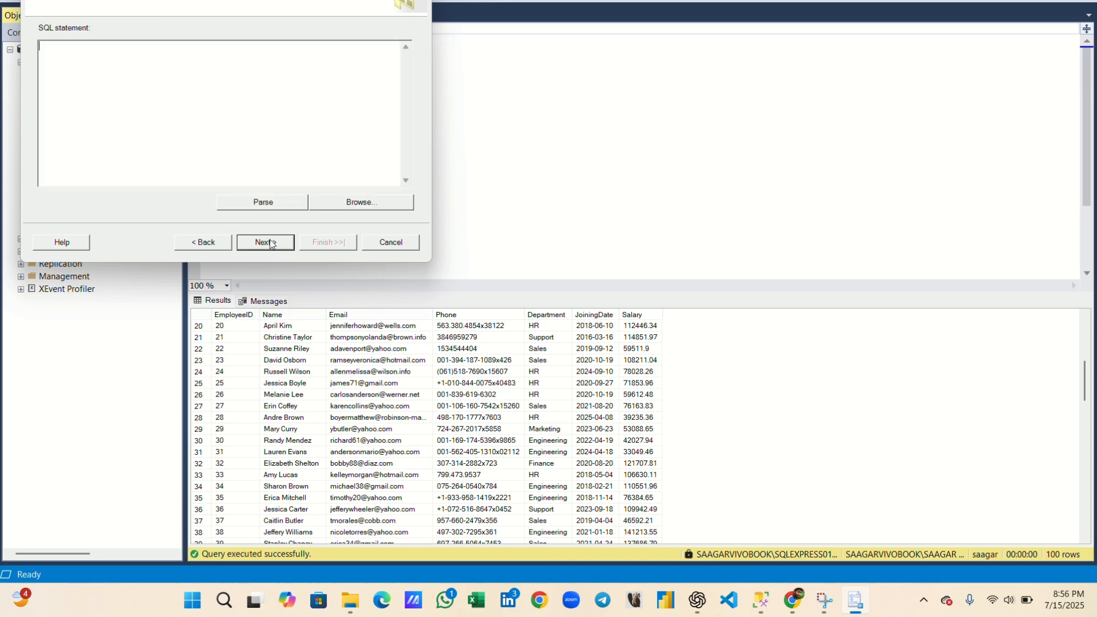
Enter the source query as select* followed by the employee_details FROM clause copied from the open SQL query.
{"action": "left_click_drag", "start_coordinate": [255, 1], "coordinate": [334, 218]}
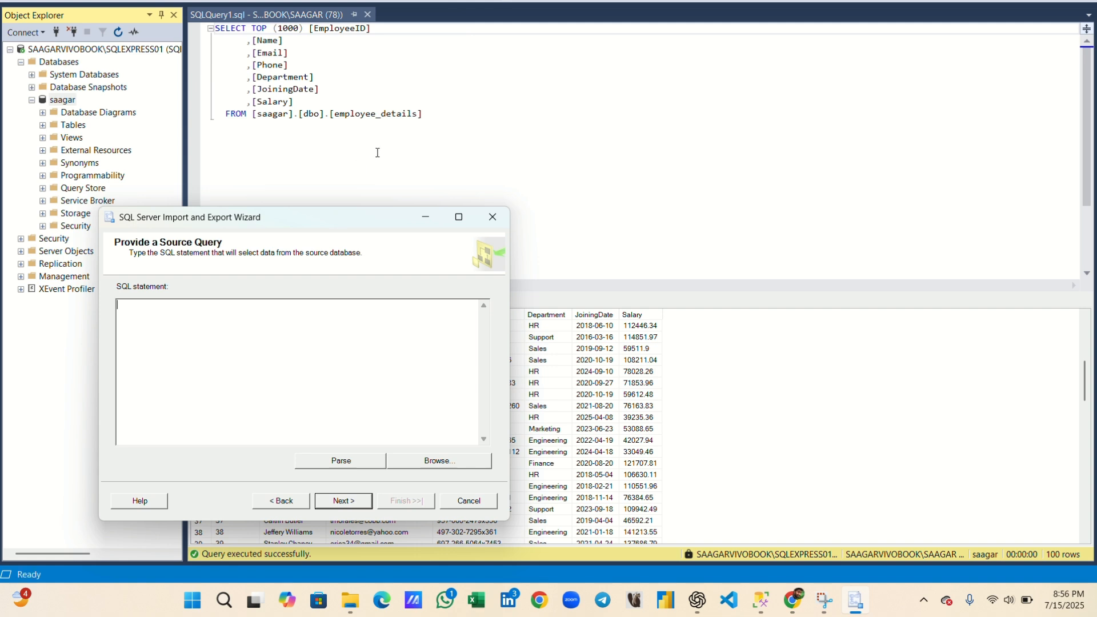
{"action": "left_click", "coordinate": [422, 116]}
{"action": "left_click_drag", "start_coordinate": [422, 116], "coordinate": [309, 106]}
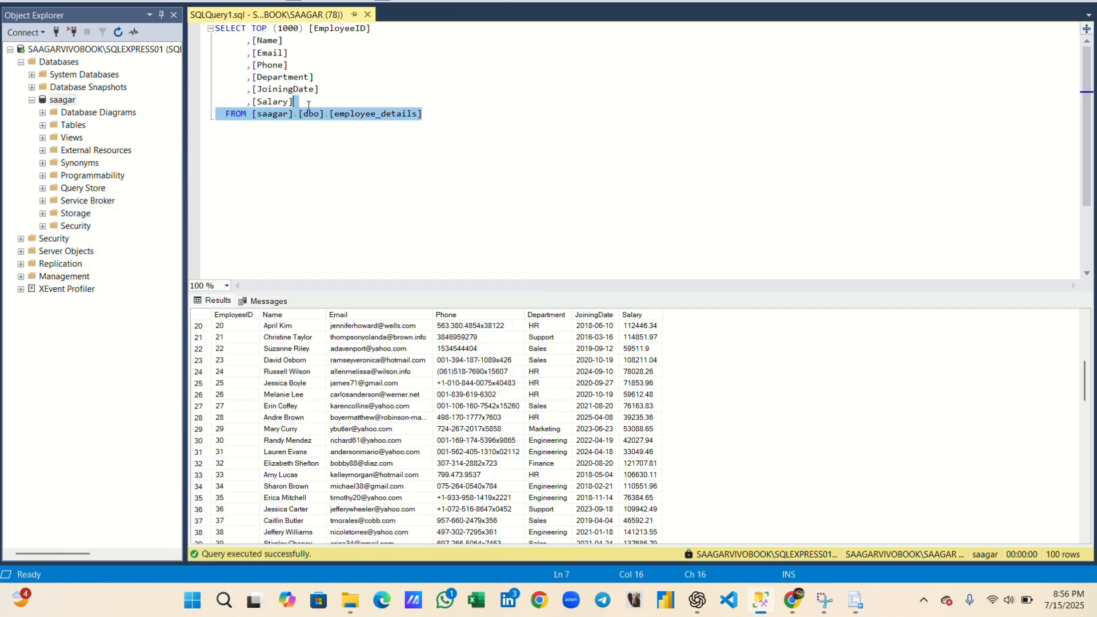
{"action": "left_click_drag", "start_coordinate": [423, 116], "coordinate": [222, 117]}
{"action": "key", "text": "ctrl+c"}
{"action": "left_click", "coordinate": [856, 600]}
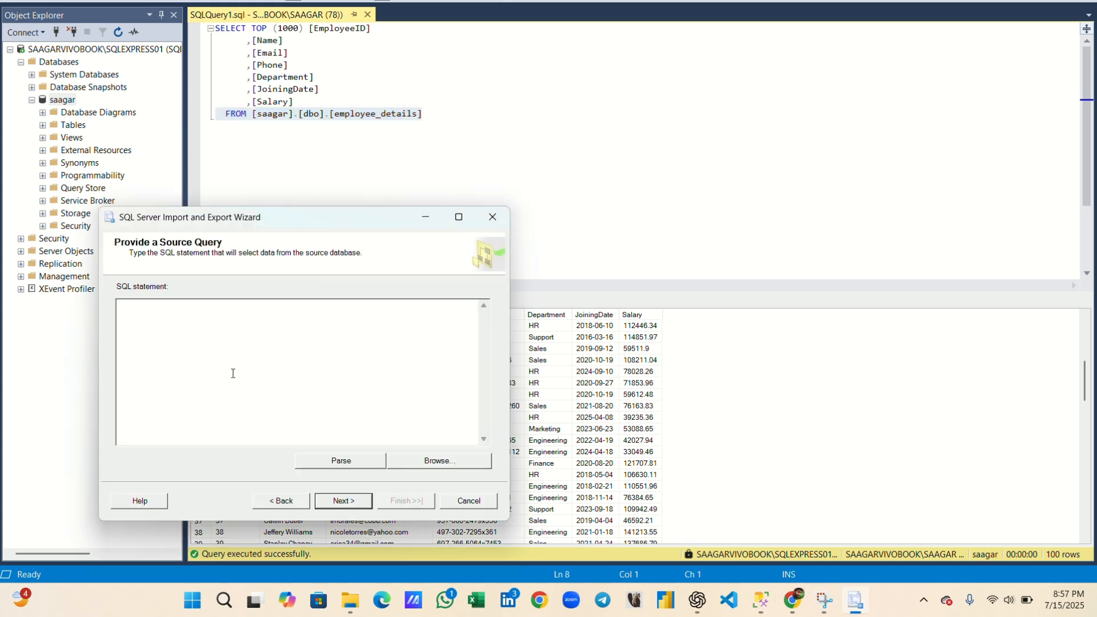
{"action": "type", "text": "select*"}
{"action": "key", "text": "ctrl+v"}
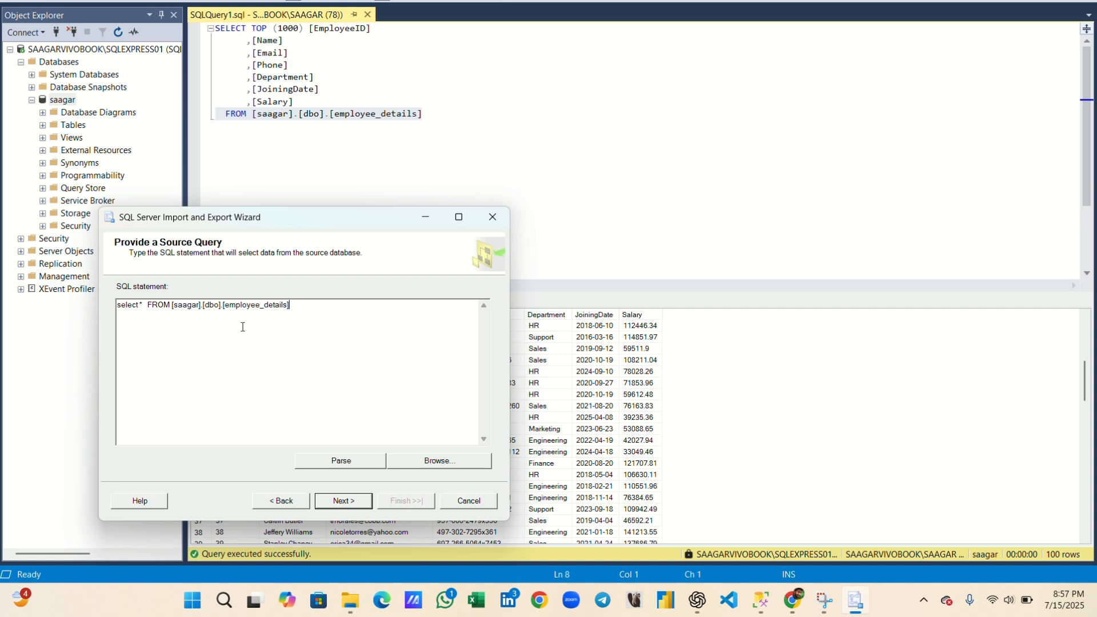
Parse the SQL statement to validate it and proceed to the flat file destination configuration.
{"action": "left_click", "coordinate": [317, 462]}
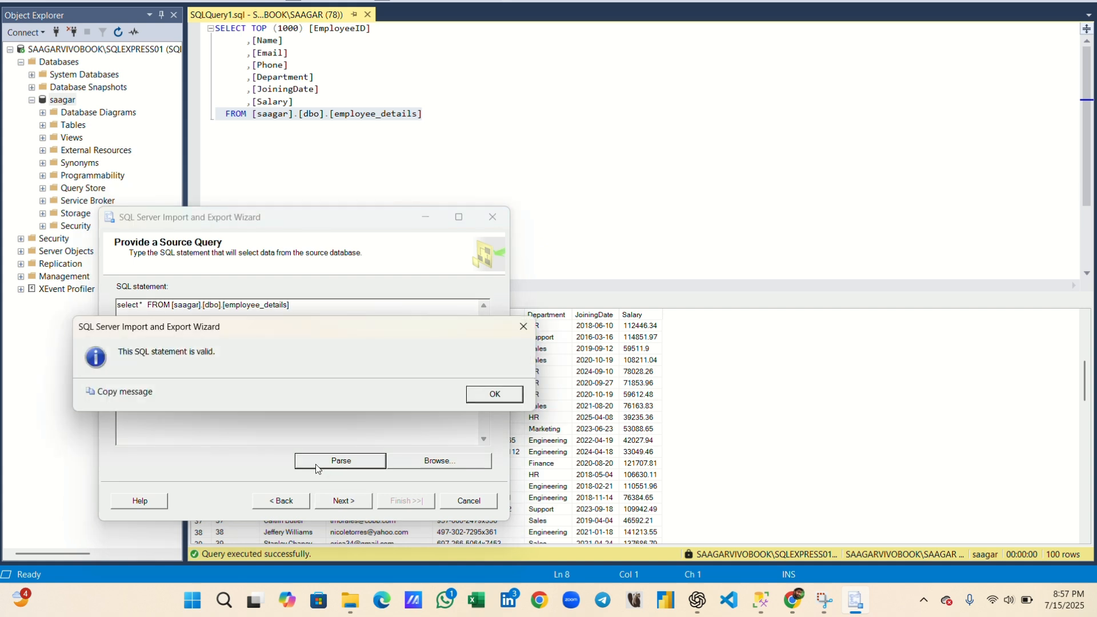
{"action": "left_click", "coordinate": [495, 394]}
{"action": "left_click", "coordinate": [342, 500]}
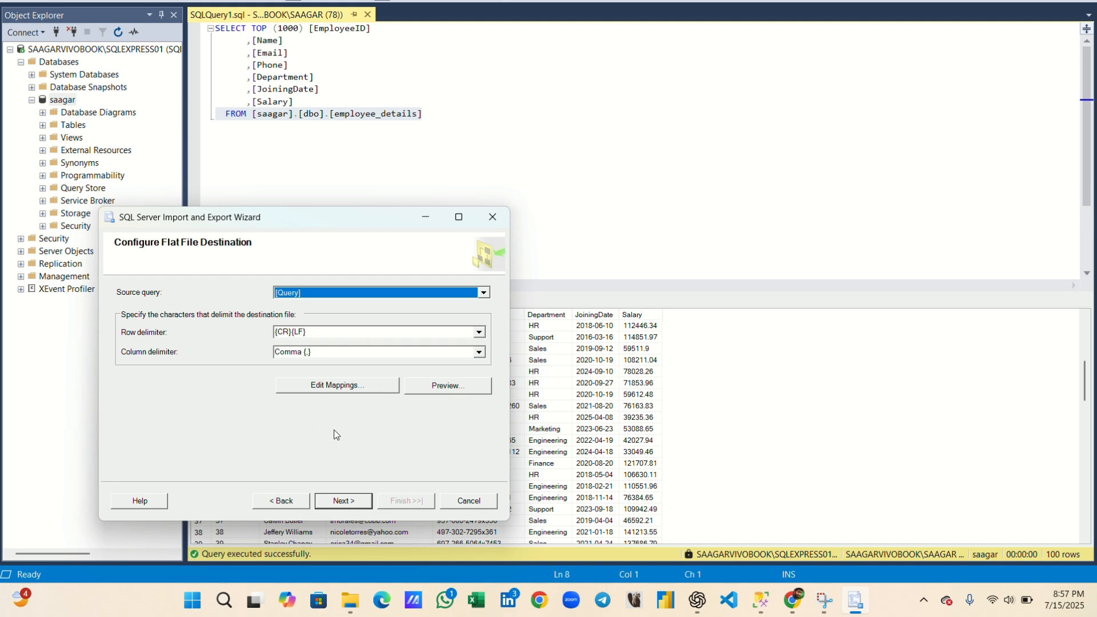
Keep the {CR}{LF} row and comma column delimiters, and run the export immediately without saving an SSIS package.
{"action": "left_click", "coordinate": [341, 503]}
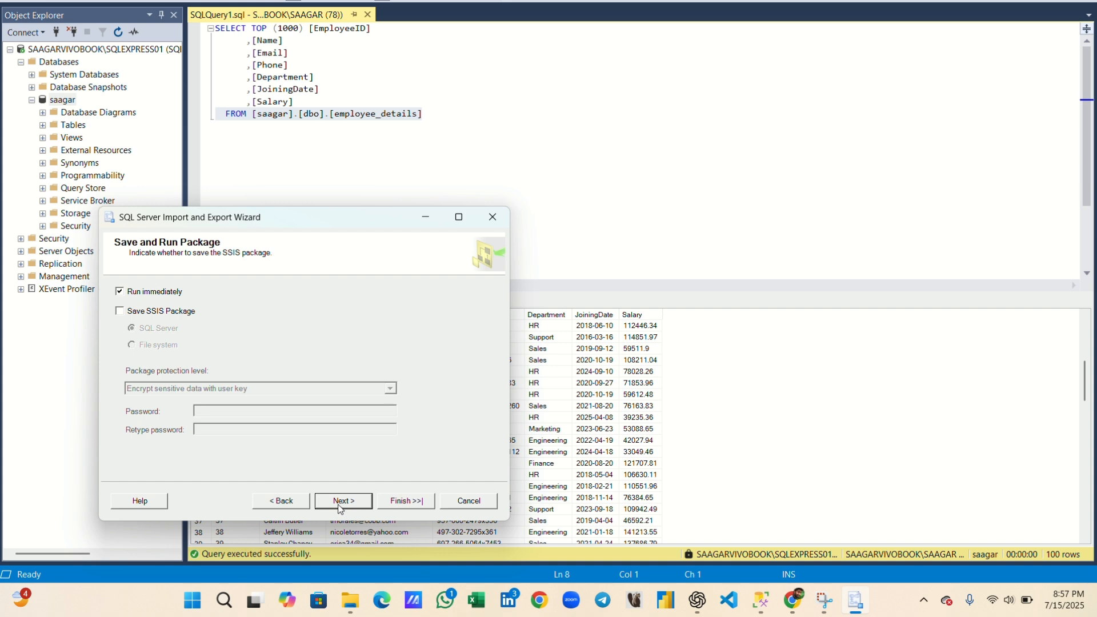
{"action": "left_click", "coordinate": [343, 501]}
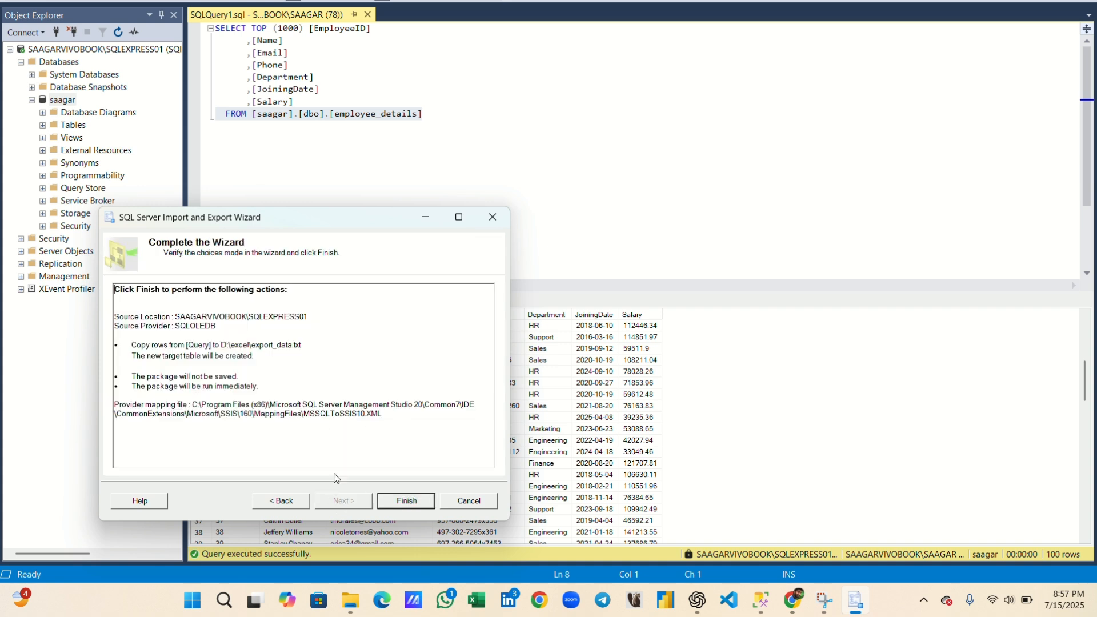
{"action": "left_click", "coordinate": [394, 502]}
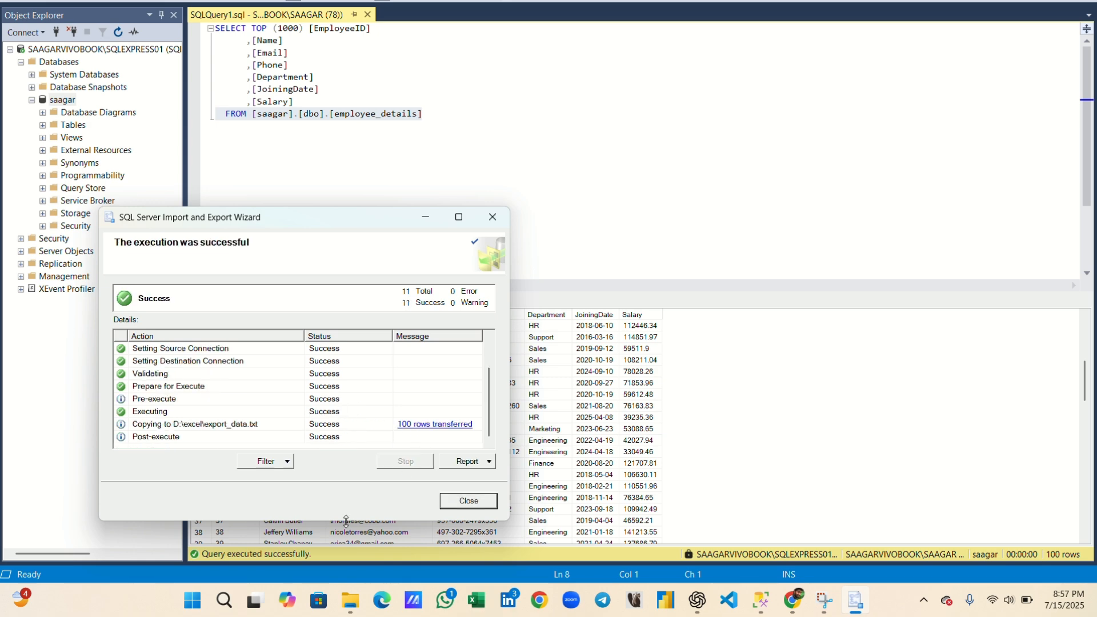
Switch to File Explorer and rename export_data.txt in the excel folder to export_data.csv, accepting the extension change.
{"action": "left_click", "coordinate": [350, 600]}
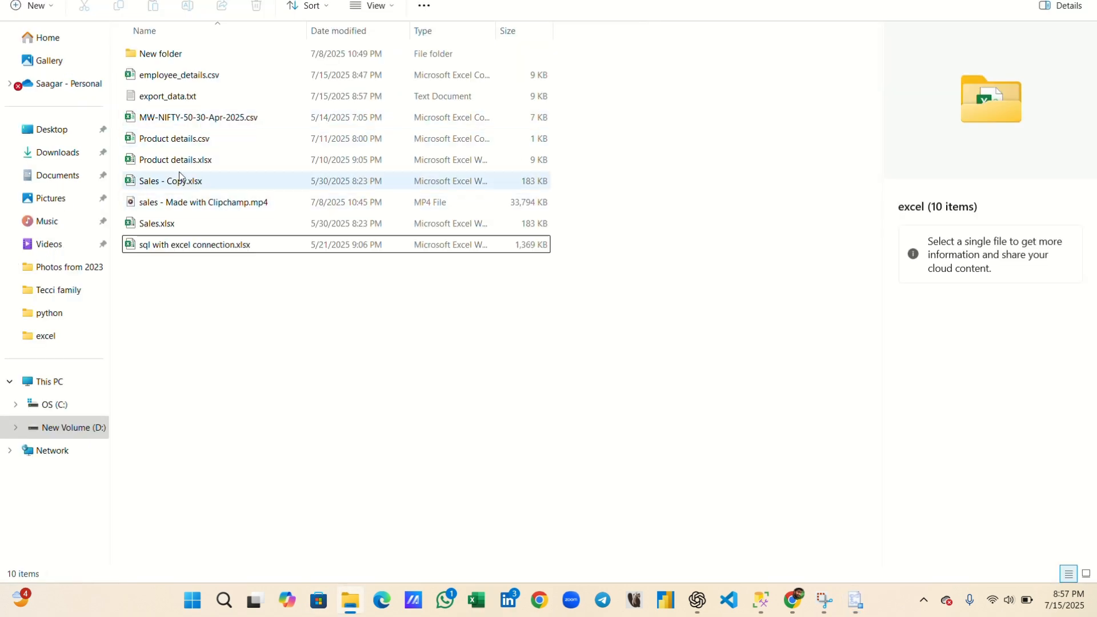
{"action": "left_click", "coordinate": [156, 101]}
{"action": "right_click", "coordinate": [210, 101]}
{"action": "left_click", "coordinate": [180, 95]}
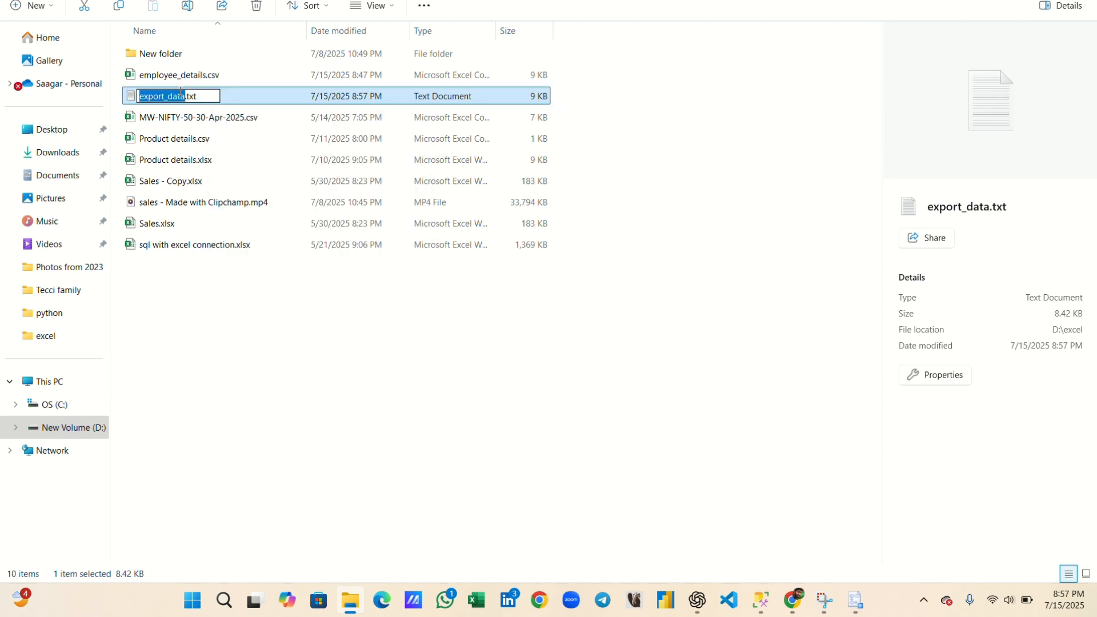
{"action": "key", "text": "Right"}
{"action": "key", "text": "Right"}
{"action": "key", "text": "shift+Right"}
{"action": "key", "text": "shift+Right"}
{"action": "key", "text": "shift+Right"}
{"action": "type", "text": "csv"}
{"action": "key", "text": "Return"}
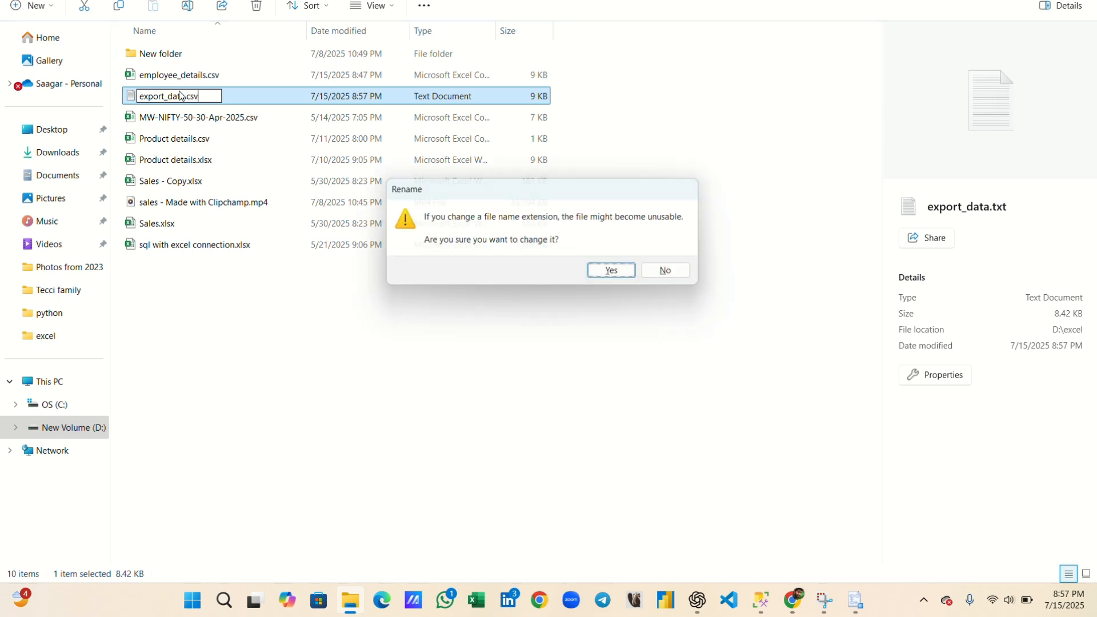
{"action": "key", "text": "Return"}
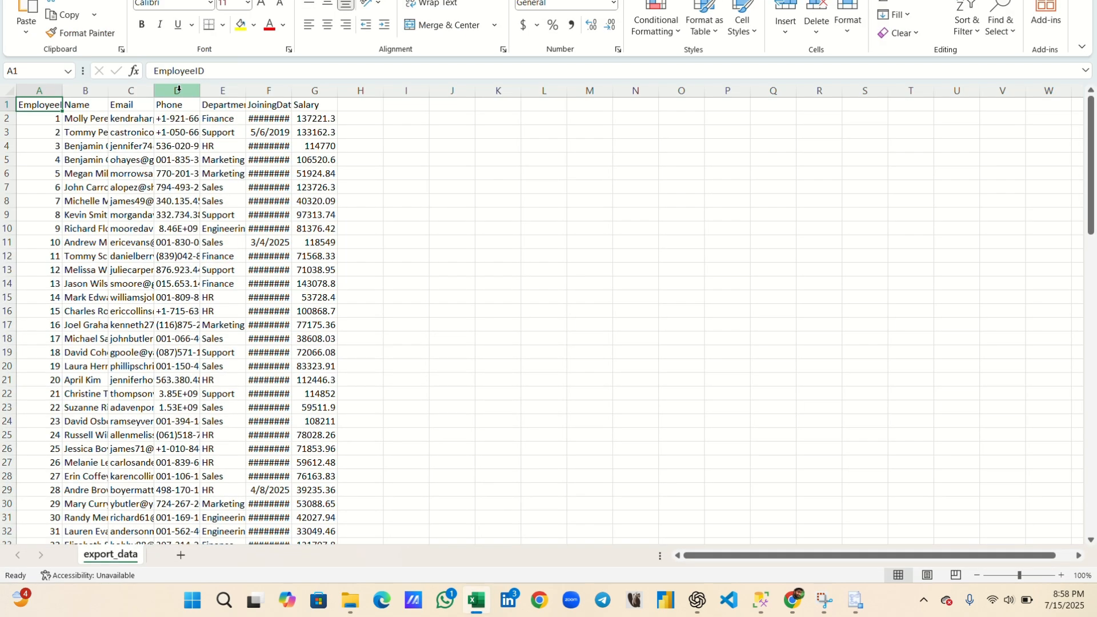
In Excel, select all the data in export_data.csv and AutoFit the column widths.
{"action": "key", "text": "ctrl+shift+End"}
{"action": "key", "text": "alt+h"}
{"action": "key", "text": "o"}
{"action": "key", "text": "i"}
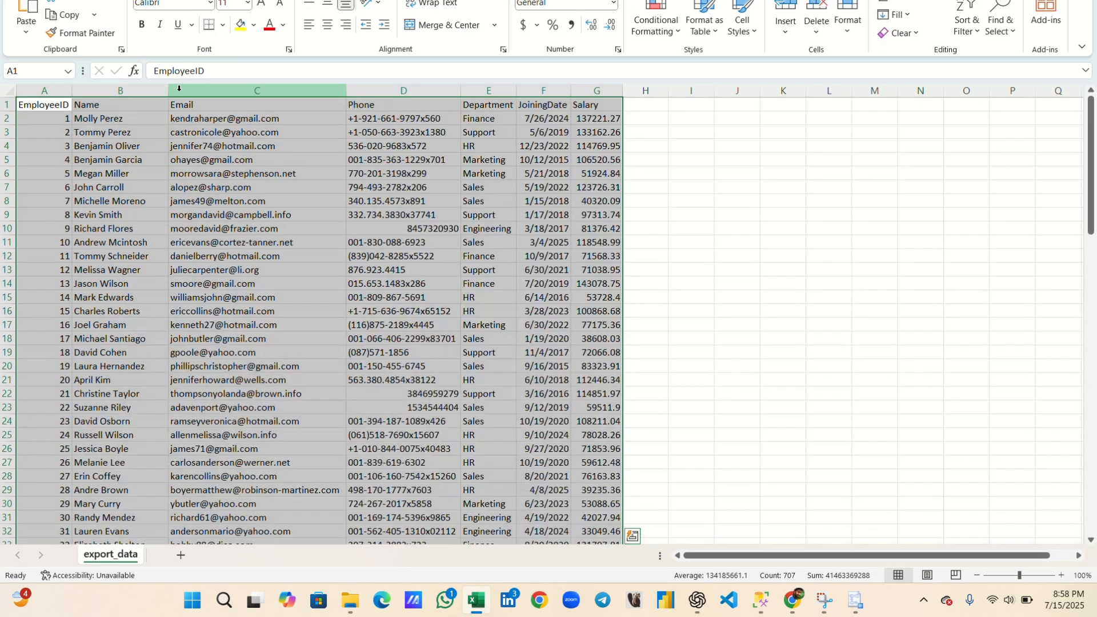